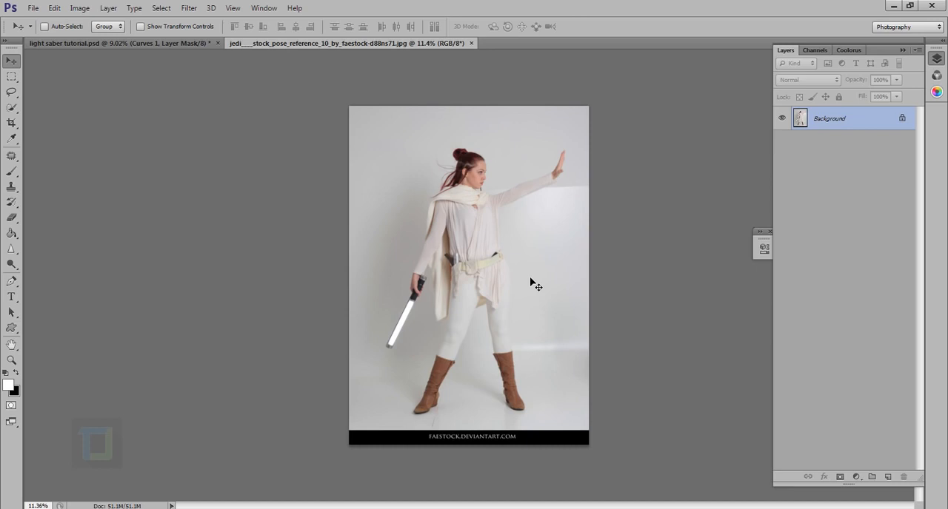
Step: Convert the locked Background into a regular layer and duplicate it
scroll(399, 388, "up", 3)
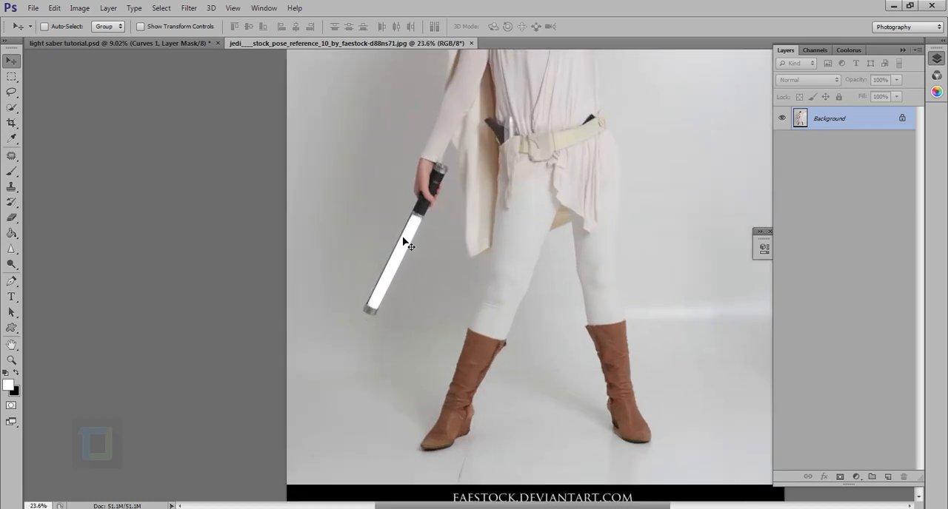
scroll(406, 259, "up", 2)
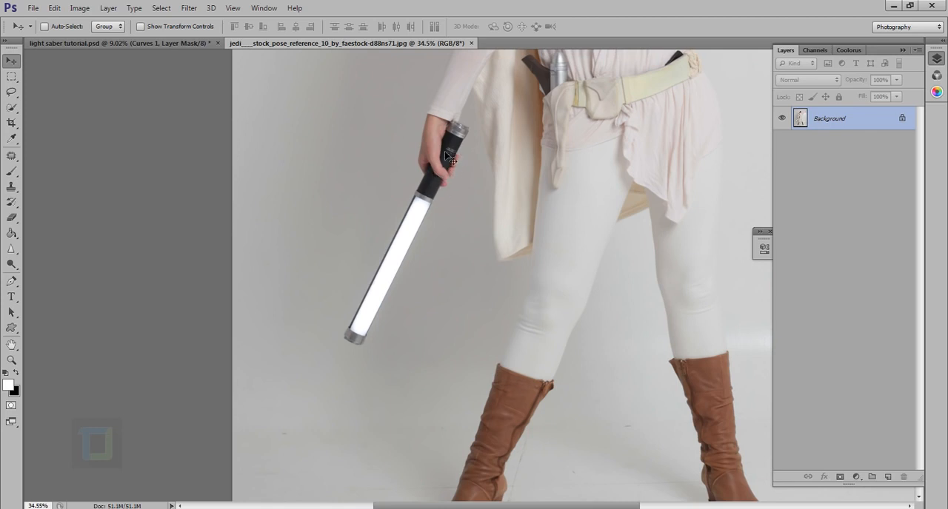
scroll(449, 157, "up", 2)
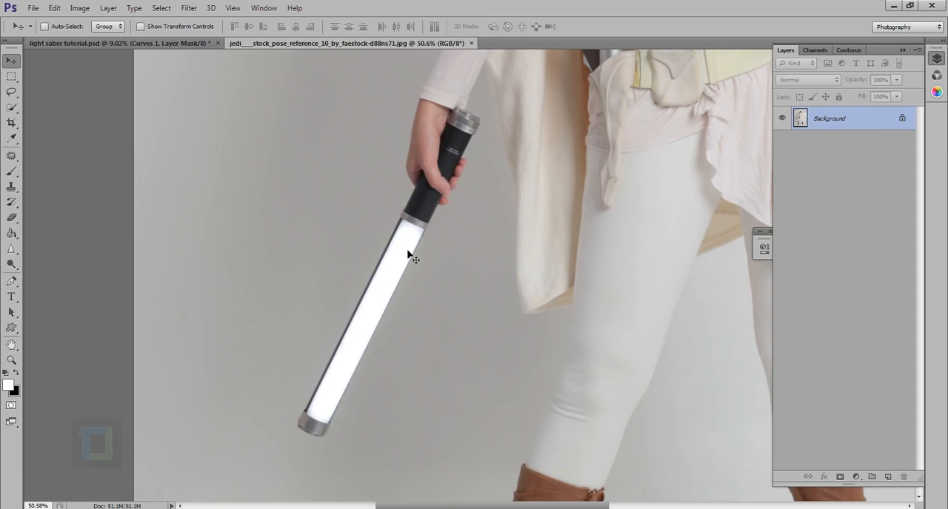
double_click(878, 129)
left_click(567, 164)
scroll(538, 211, "down", 5)
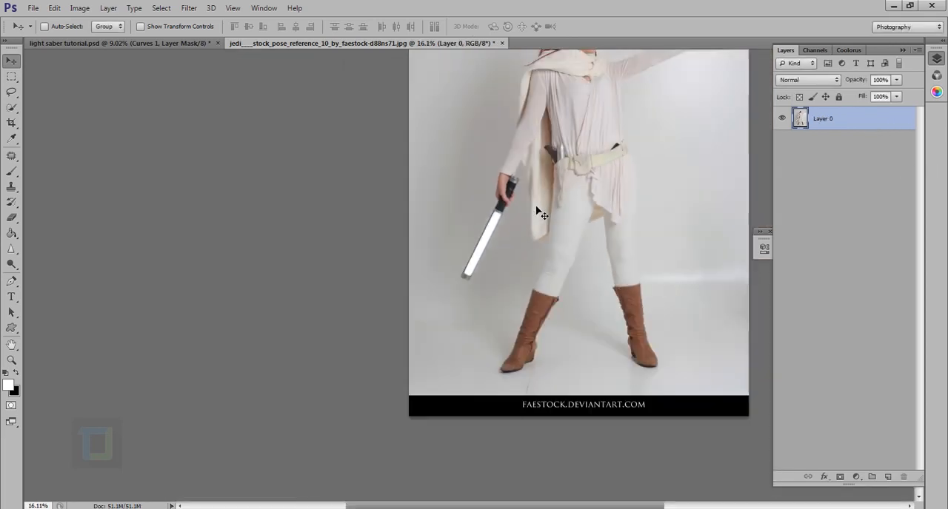
scroll(538, 212, "down", 2)
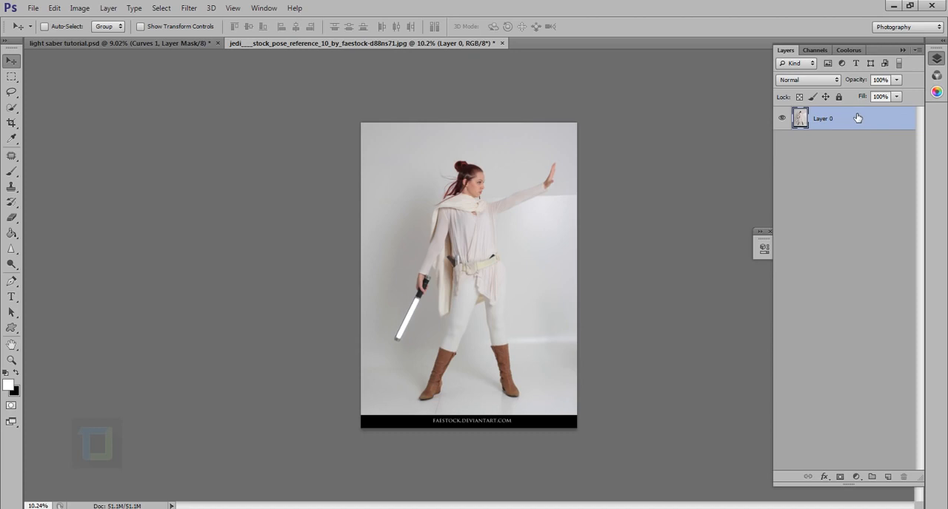
key("ctrl+j")
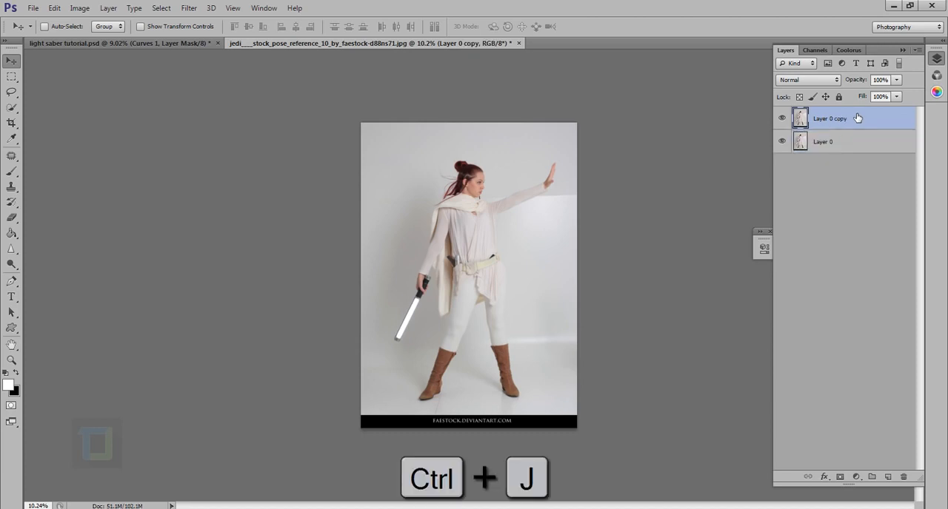
Step: Crop the black caption strip off the lower edge of the photo
left_click(13, 123)
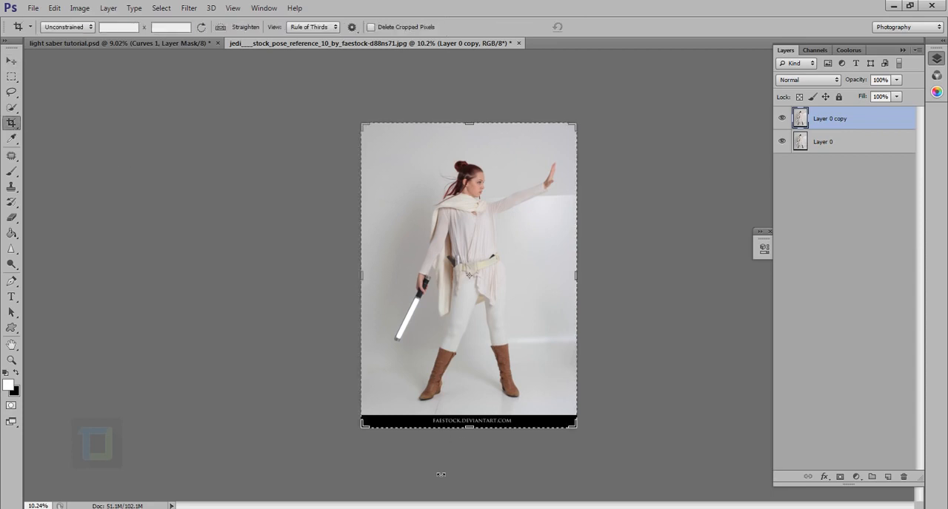
left_click_drag(474, 430, 473, 424)
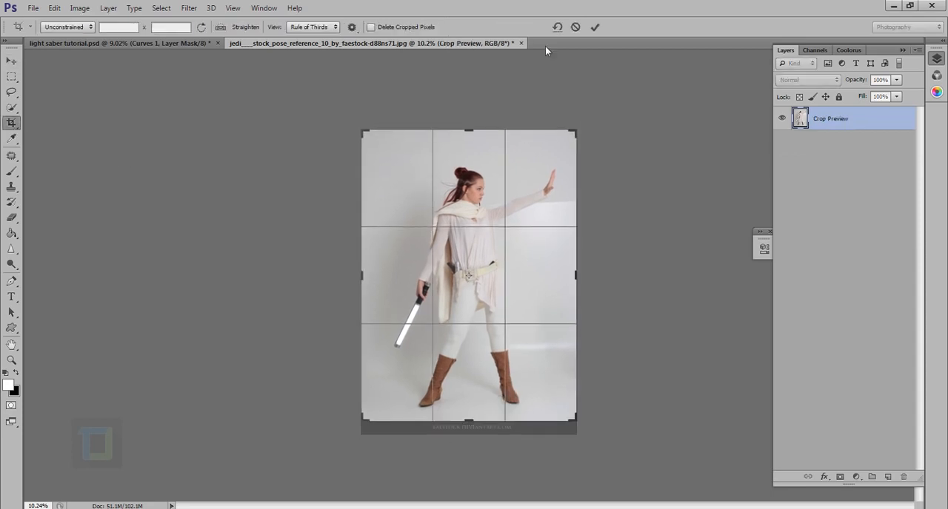
left_click(594, 28)
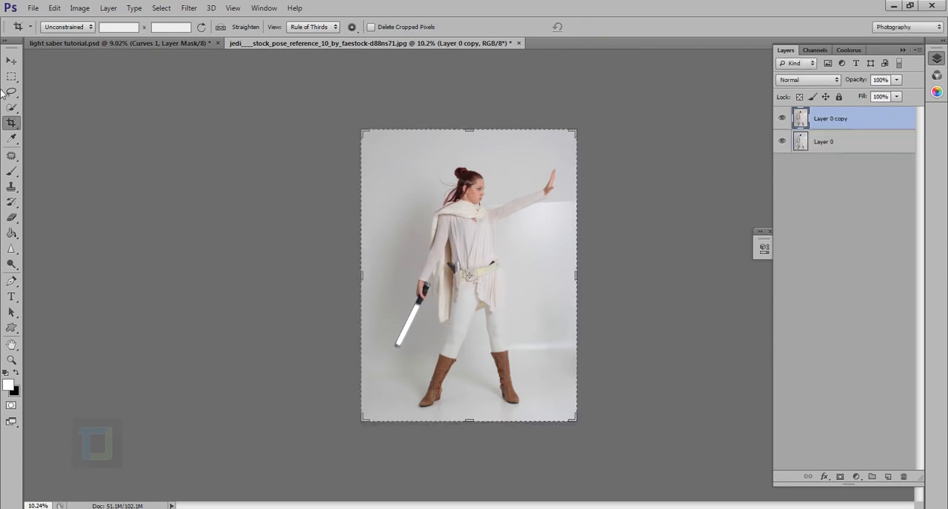
left_click(10, 61)
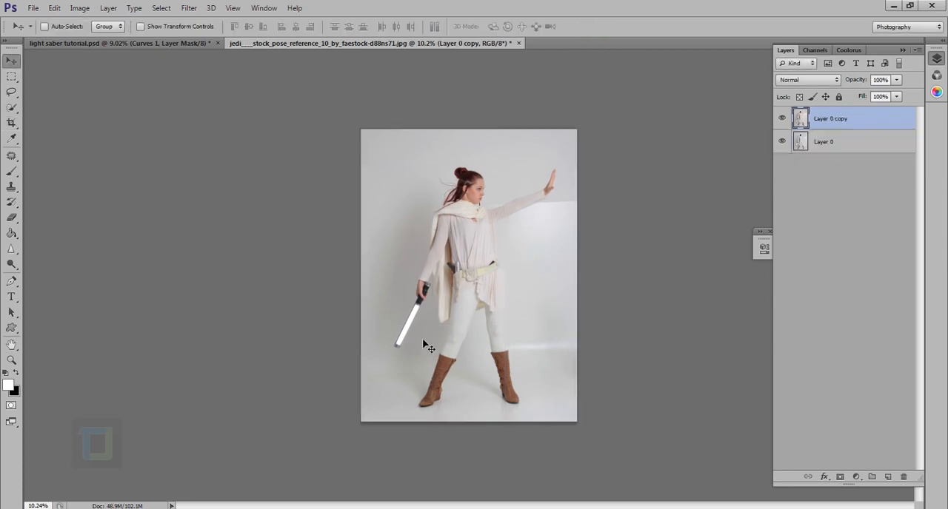
scroll(423, 342, "up", 6)
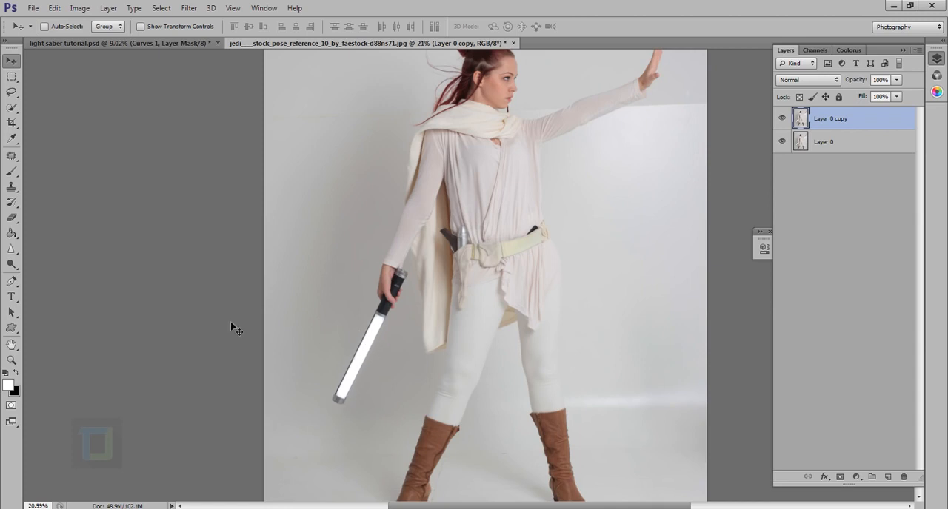
left_click(10, 155)
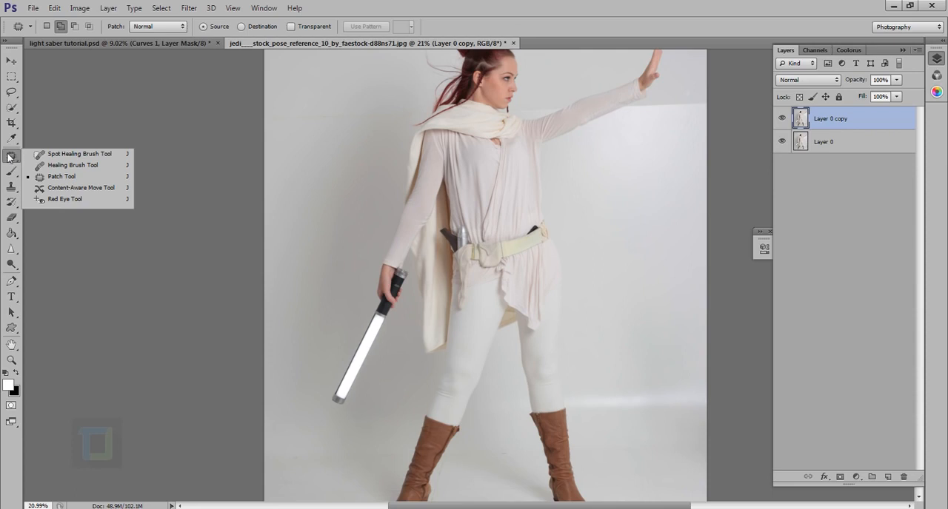
left_click(48, 154)
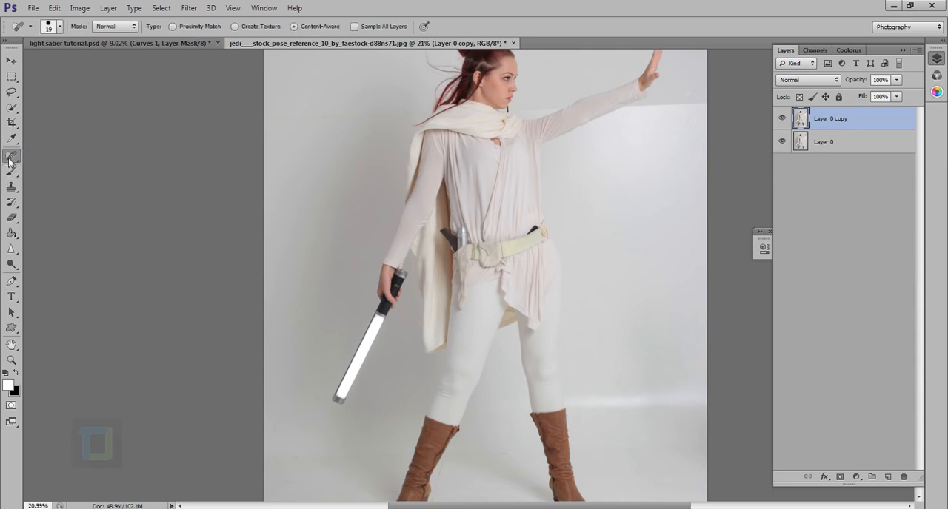
left_click(10, 158)
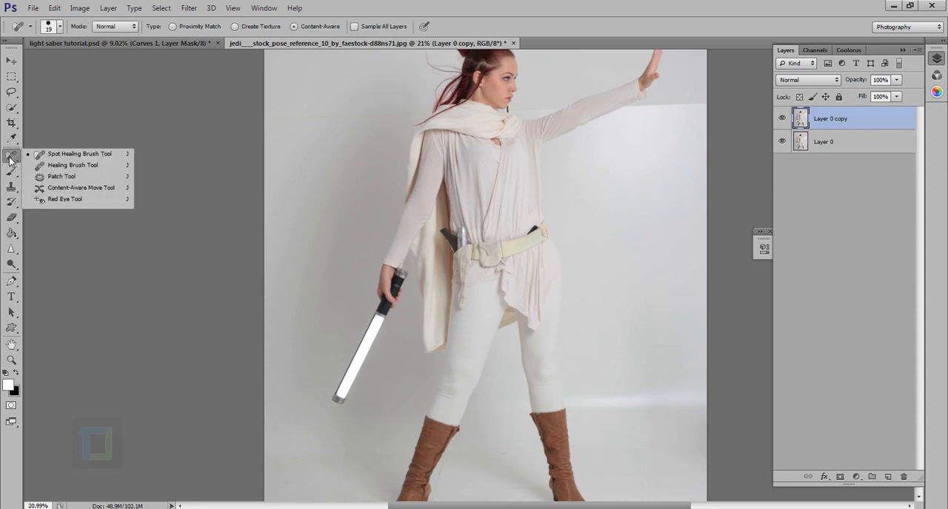
left_click(57, 178)
Step: Draw a loose Polygonal Lasso selection around the glowing blade and its end cap, starting at the metal ring below the black handle
scroll(274, 338, "up", 5)
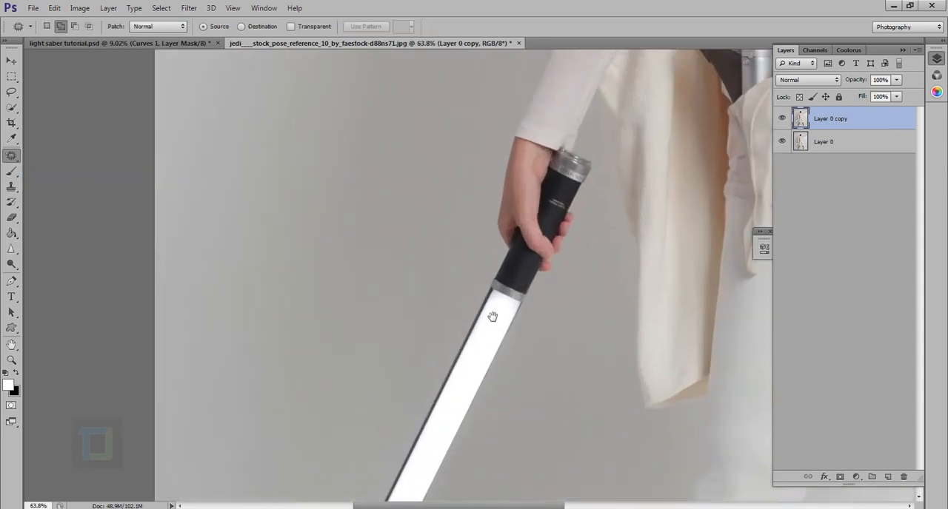
left_click_drag(492, 317, 487, 185)
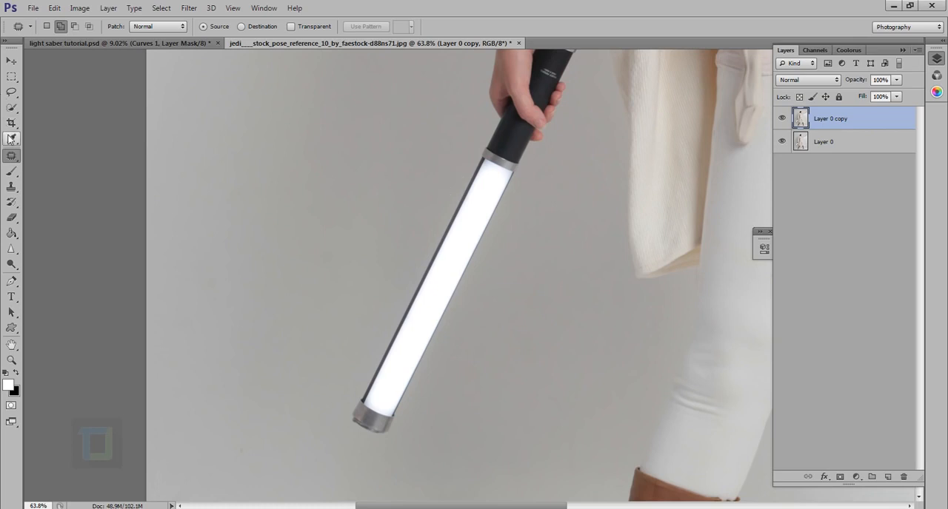
left_click(11, 92)
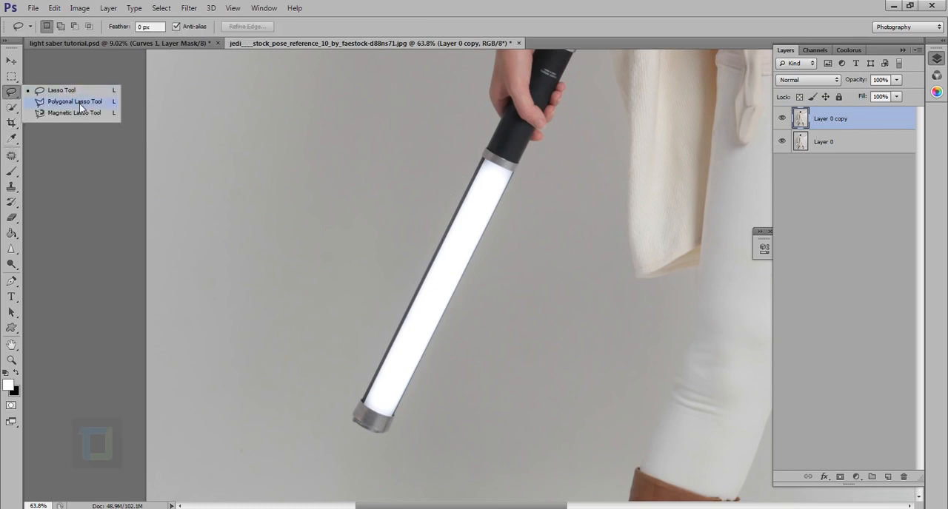
left_click(80, 107)
scroll(397, 143, "up", 3)
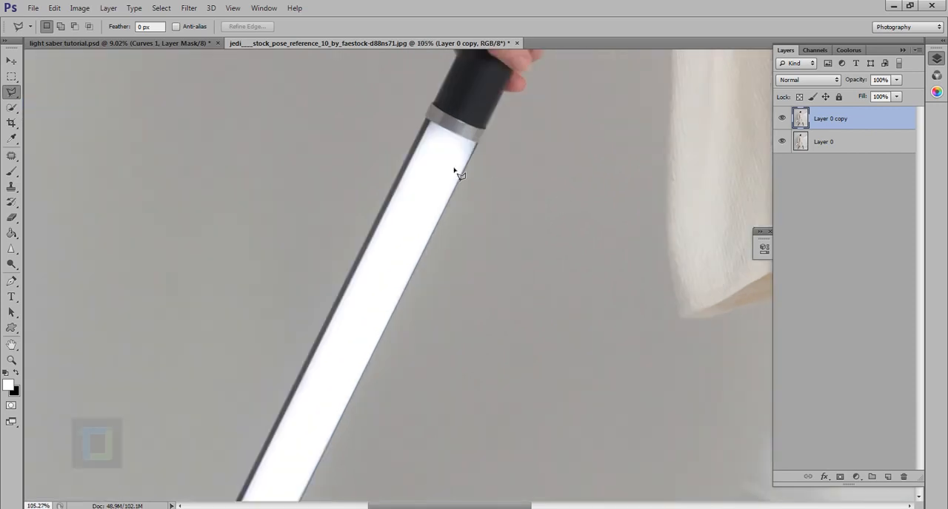
left_click(408, 105)
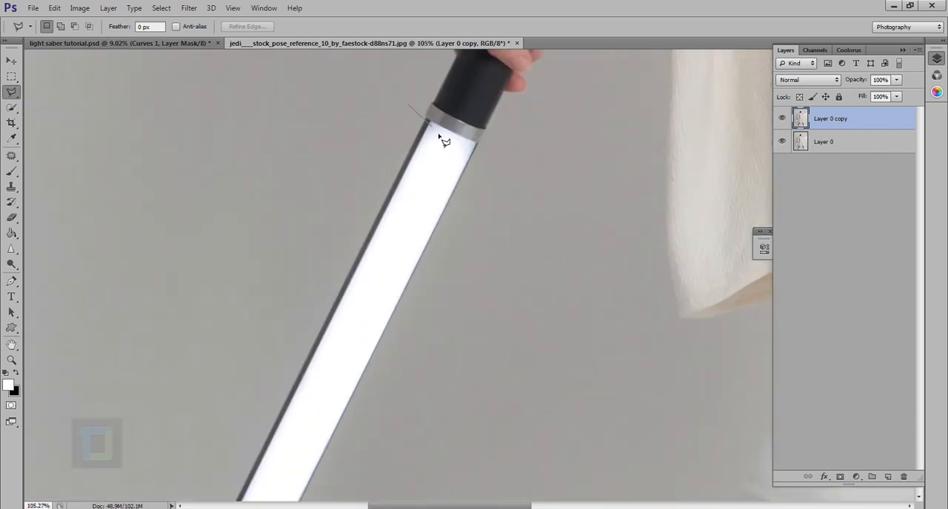
left_click(512, 164)
left_click_drag(454, 271, 508, 94)
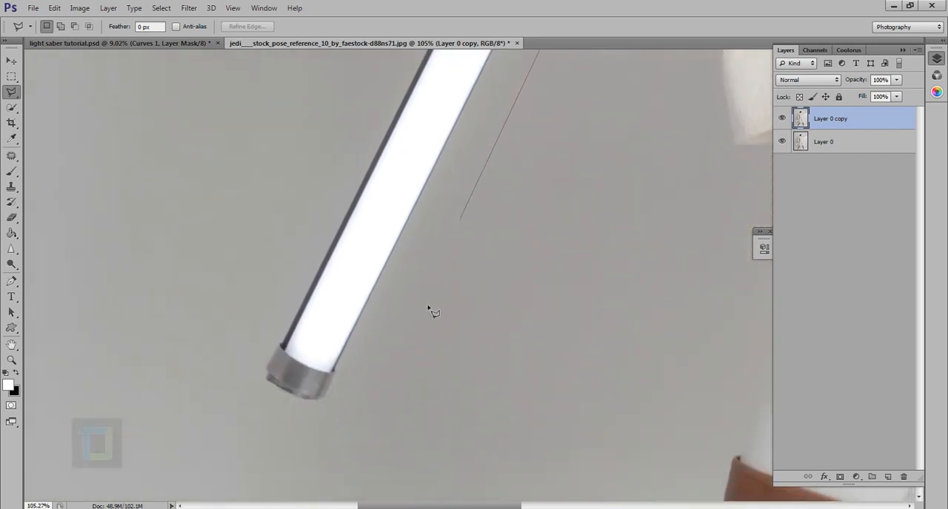
left_click(416, 336)
left_click(321, 442)
left_click(147, 386)
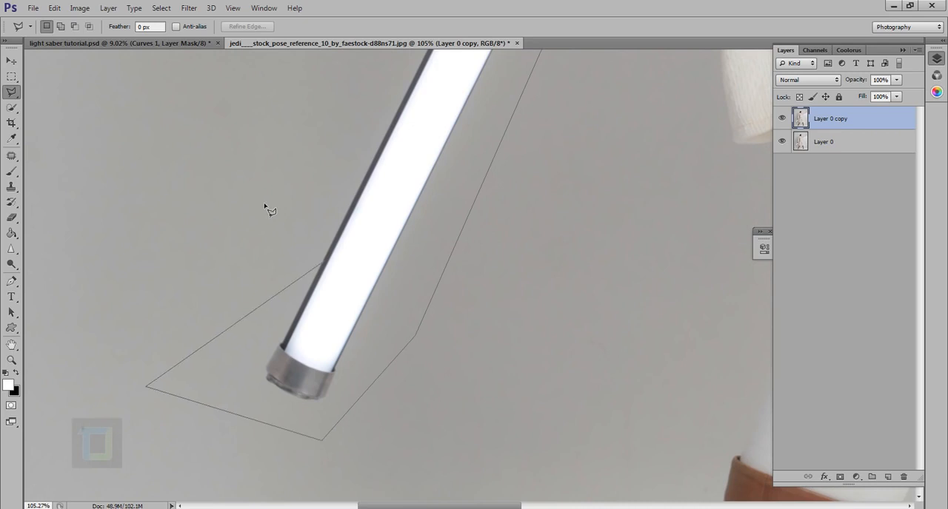
left_click(290, 158)
left_click_drag(299, 311, 338, 374)
left_click(398, 305)
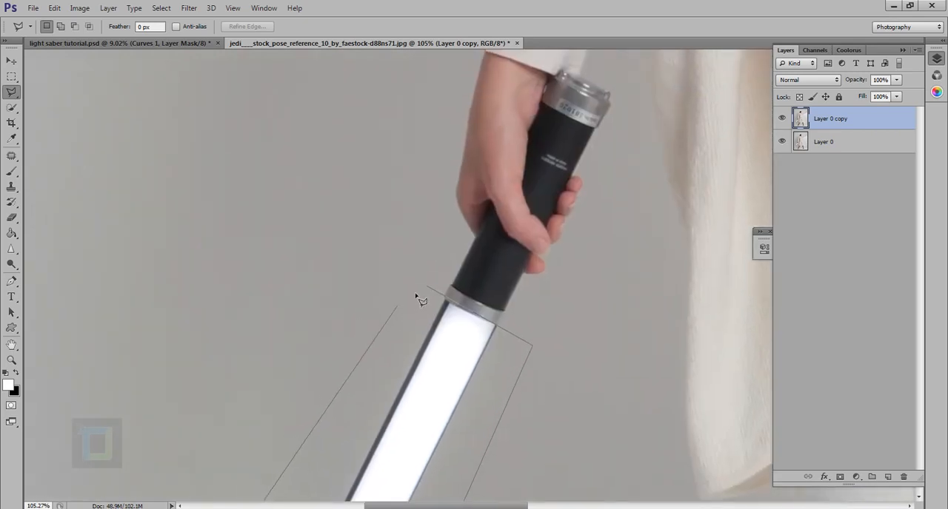
left_click(434, 295)
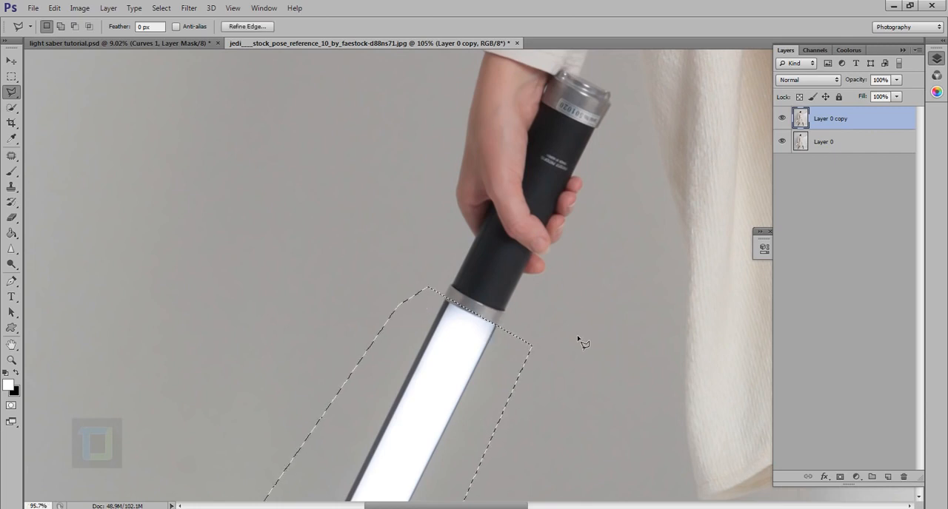
Step: Replace the selected blade with plain backdrop from its upper left using the Patch Tool, and deselect
scroll(578, 338, "down", 20)
scroll(357, 368, "up", 5)
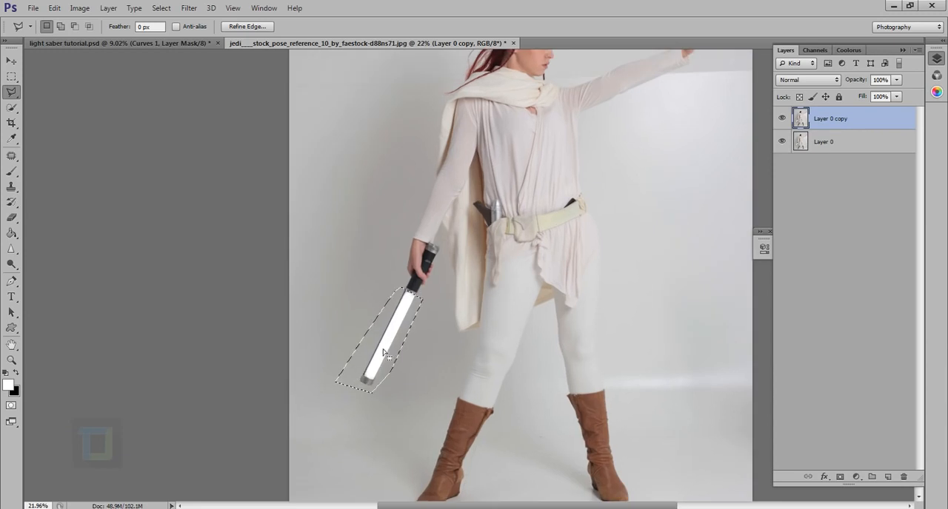
left_click(12, 157)
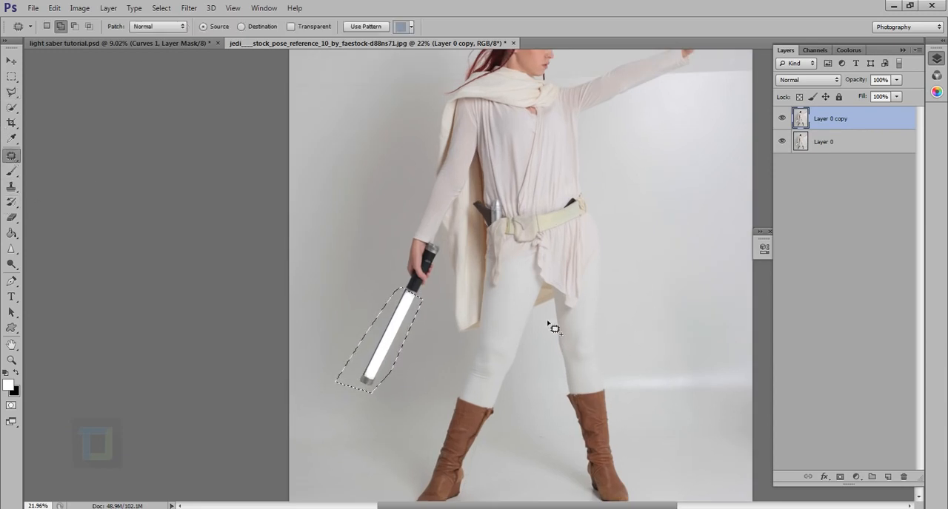
left_click_drag(393, 345, 354, 298)
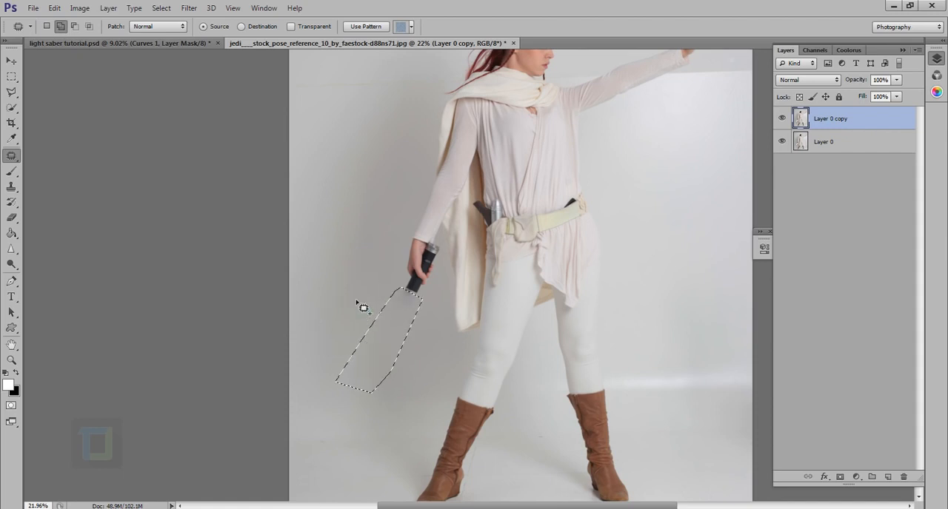
left_click(172, 11)
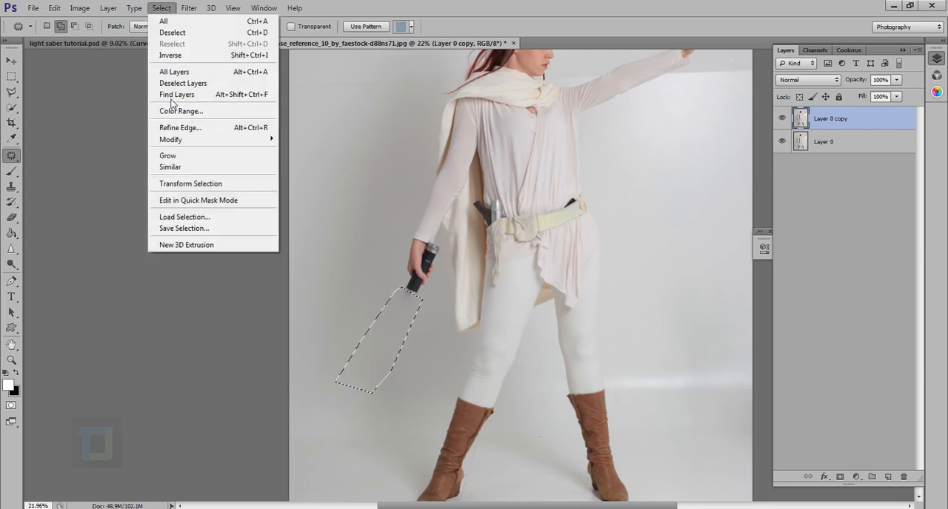
left_click(172, 33)
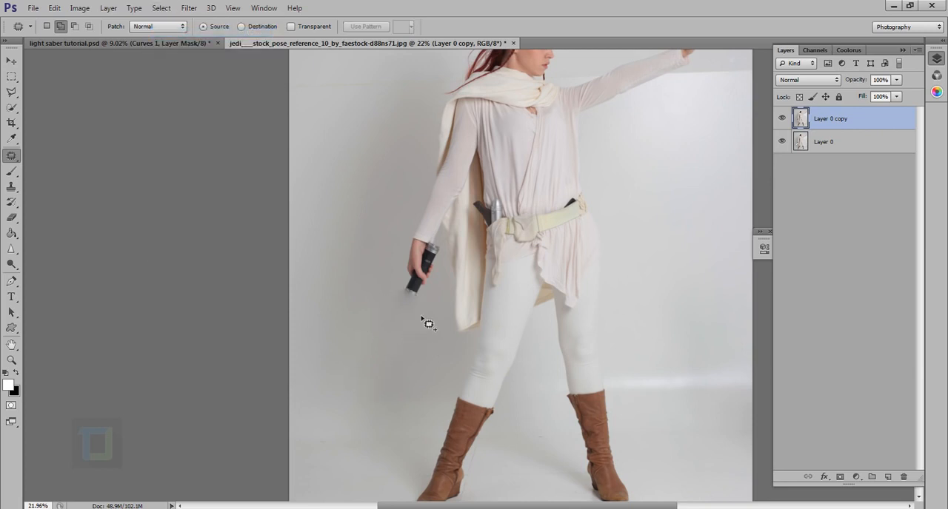
Step: Try patching the smudge below the handle's metal ring with clean backdrop from its lower left, and undo the patch
scroll(400, 321, "up", 3)
scroll(400, 322, "up", 4)
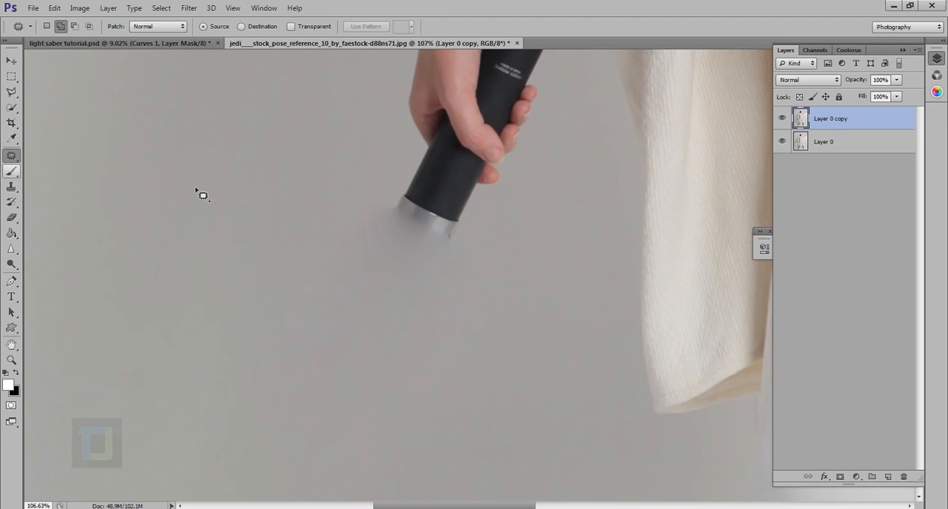
left_click_drag(379, 202, 466, 248)
mouse_move(393, 291)
left_mouse_down()
mouse_move(363, 203)
mouse_move(381, 201)
left_mouse_up()
left_click_drag(415, 241, 178, 341)
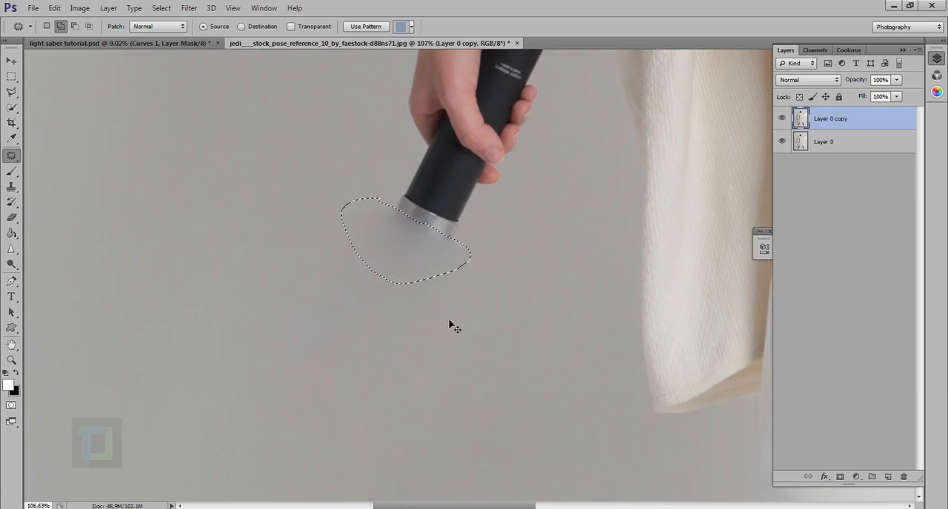
key("ctrl+d")
key("ctrl+z")
key("ctrl+d")
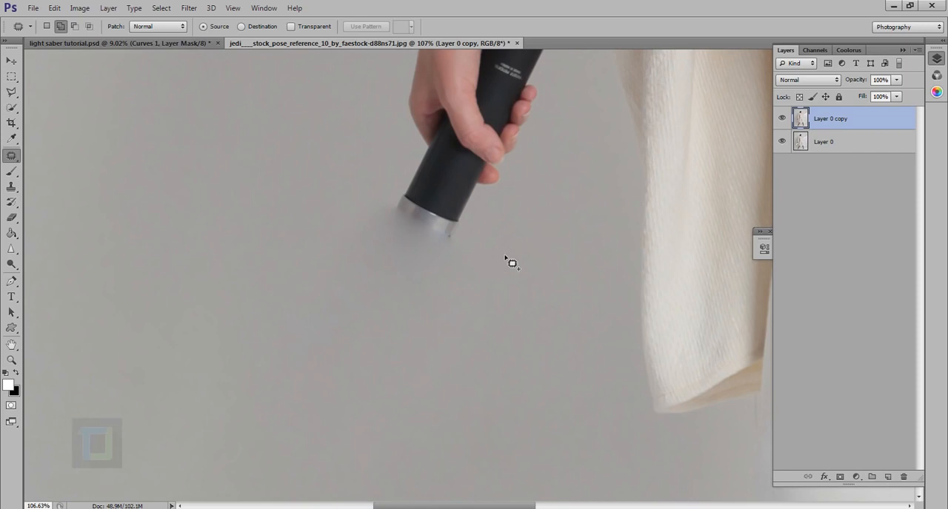
Step: Add a Levels adjustment layer above the photo copy with the midtone input at 0.72 and the white input at 233
key("ctrl+0")
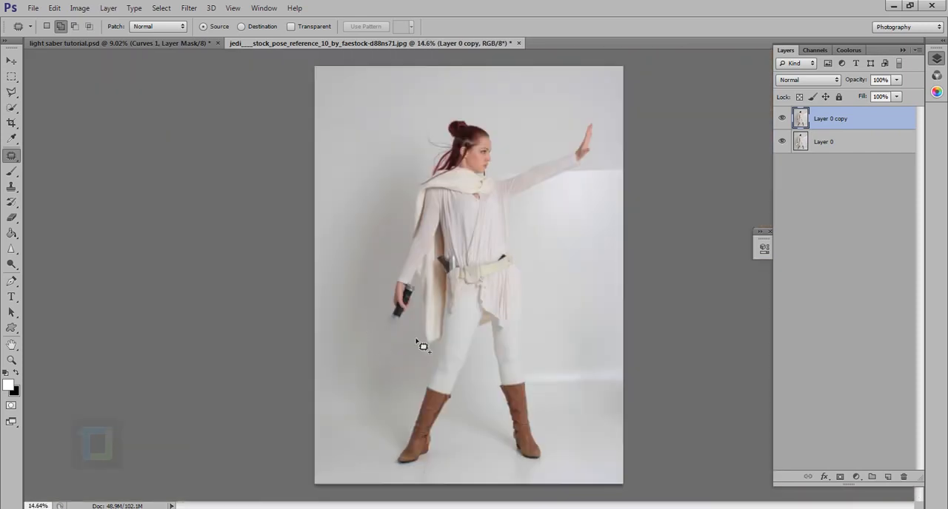
left_click(784, 120)
left_click(861, 480)
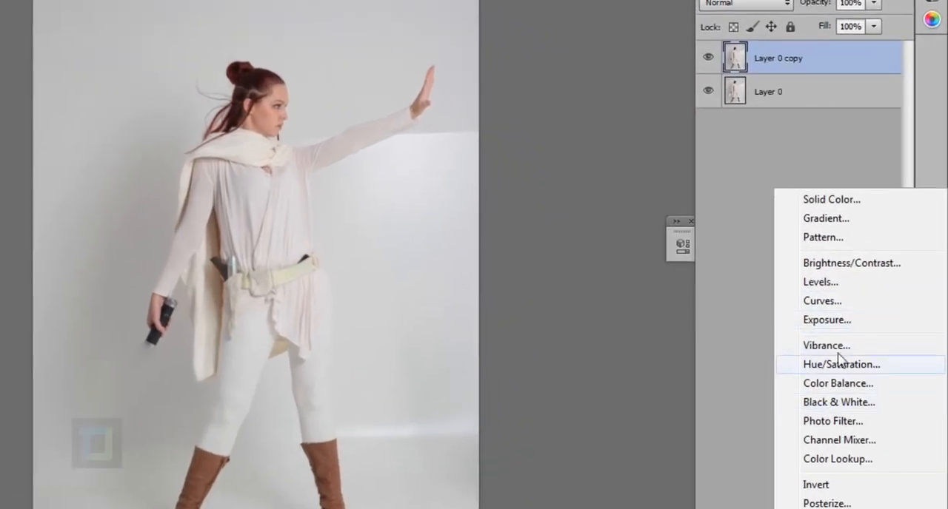
left_click(831, 289)
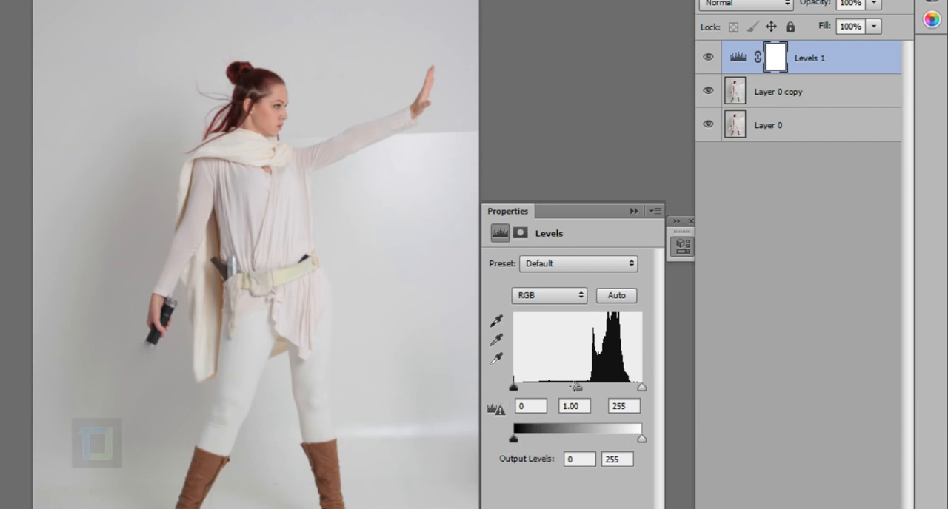
mouse_move(576, 388)
left_mouse_down()
mouse_move(630, 388)
mouse_move(584, 388)
left_mouse_up()
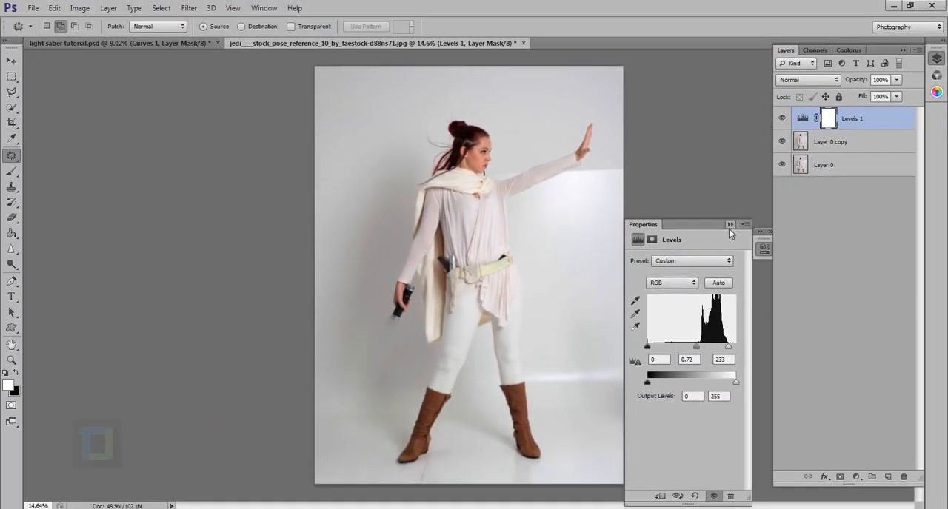
left_click(682, 244)
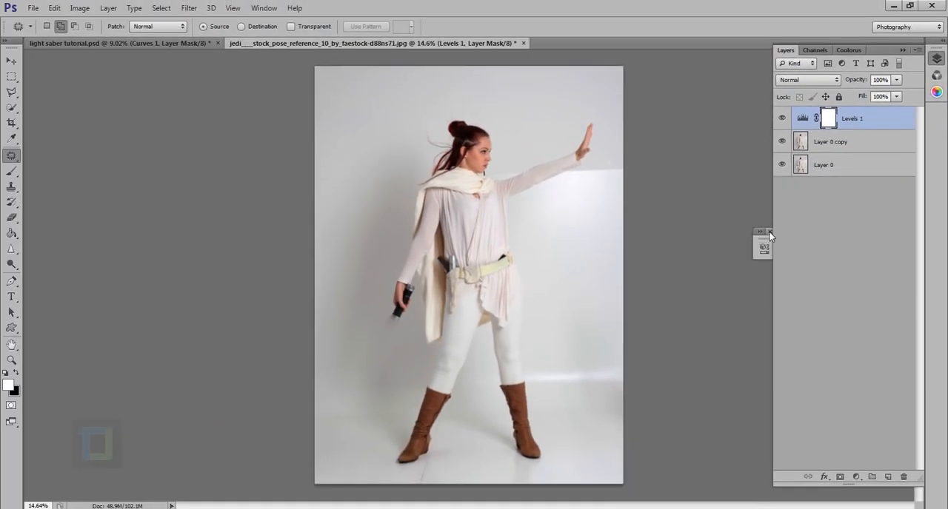
Step: Add a Curves adjustment layer above Levels, darkening the photo with a point at input 215, output 181 and a second point lower down
left_click(856, 477)
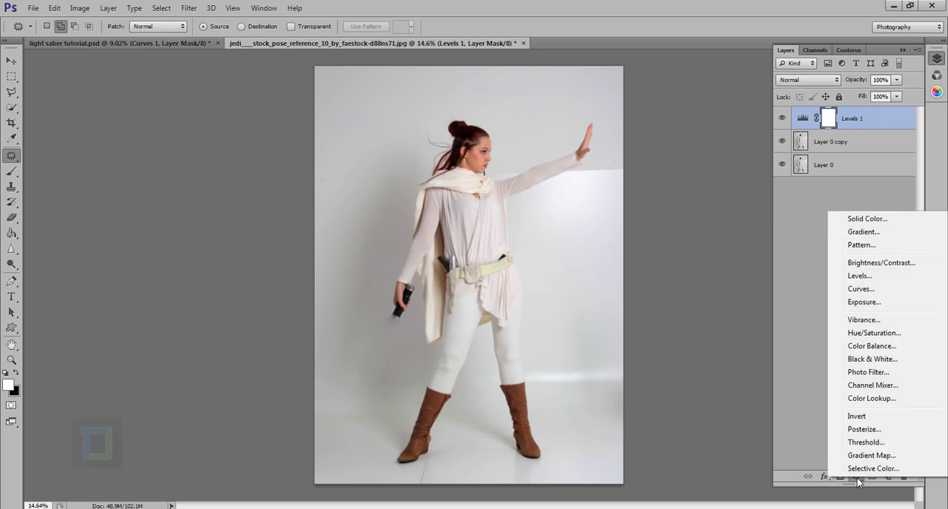
left_click(863, 290)
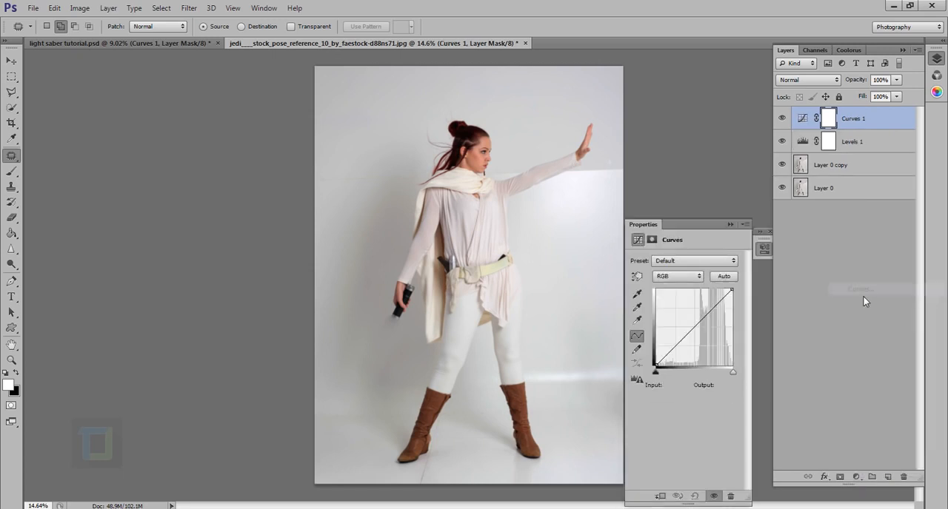
left_click(720, 312)
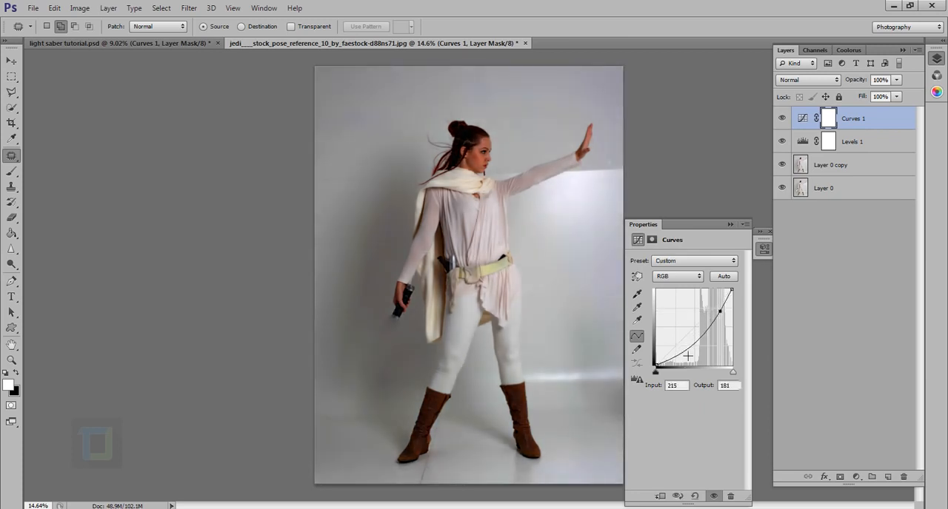
left_click_drag(689, 356, 691, 359)
left_click(730, 225)
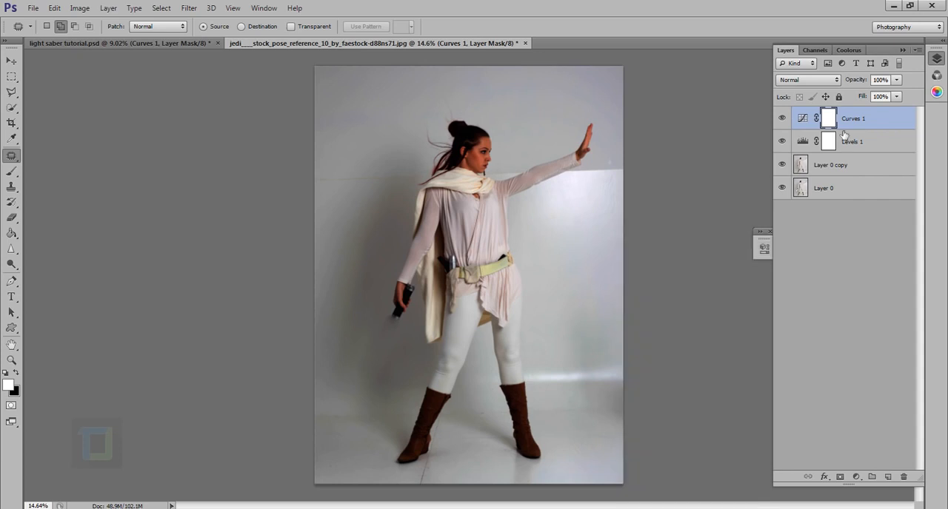
left_click(783, 118)
left_click(783, 118)
Step: Set up a soft Brush with 0% hardness and a size of 1800 px
left_click_drag(11, 172, 53, 173)
left_click(53, 173)
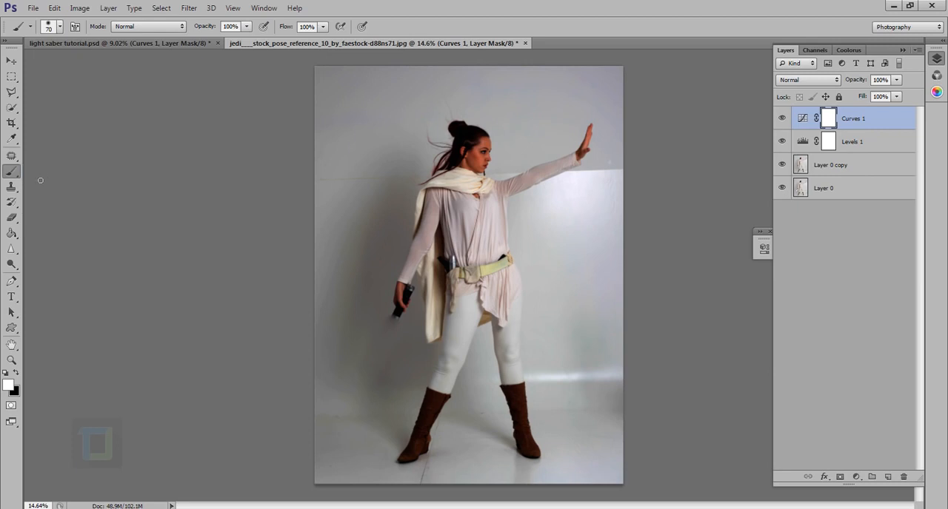
right_click(198, 138)
left_click(375, 118)
right_click(375, 119)
left_click_drag(343, 129, 300, 130)
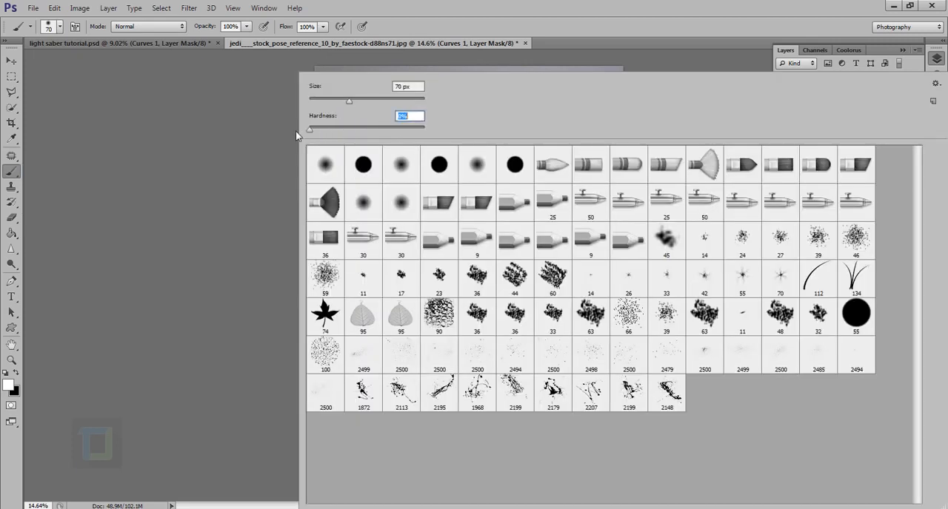
left_click_drag(348, 101, 378, 102)
left_click(567, 13)
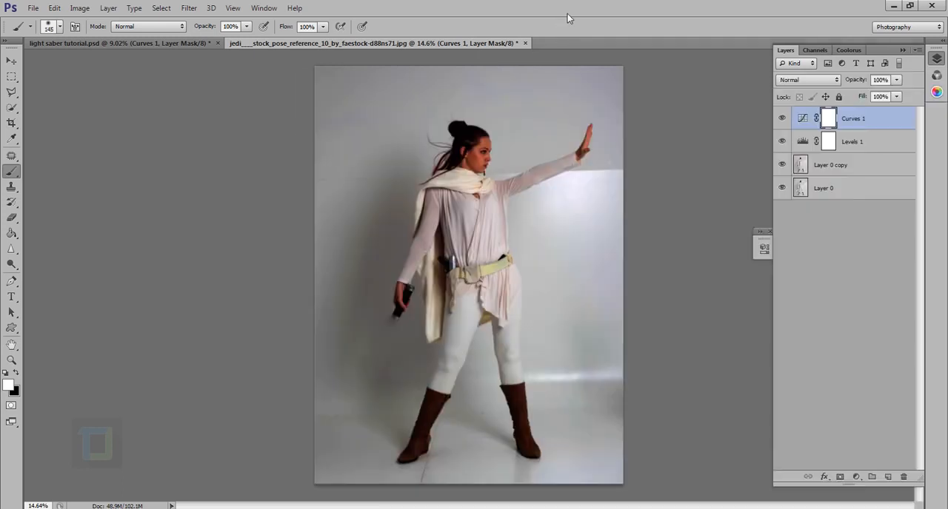
key("bracketright")
key("bracketright")
key("bracketright")
key("bracketright")
key("bracketright")
key("bracketright")
key("bracketright")
key("bracketright")
key("bracketright")
key("bracketright")
key("bracketright")
key("bracketright")
key("bracketright")
key("bracketright")
key("bracketright")
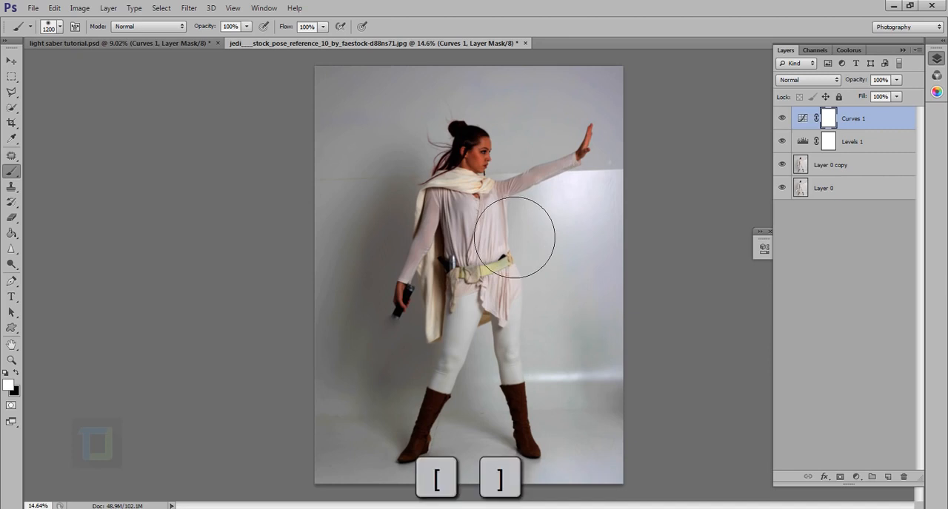
key("bracketright")
key("bracketright")
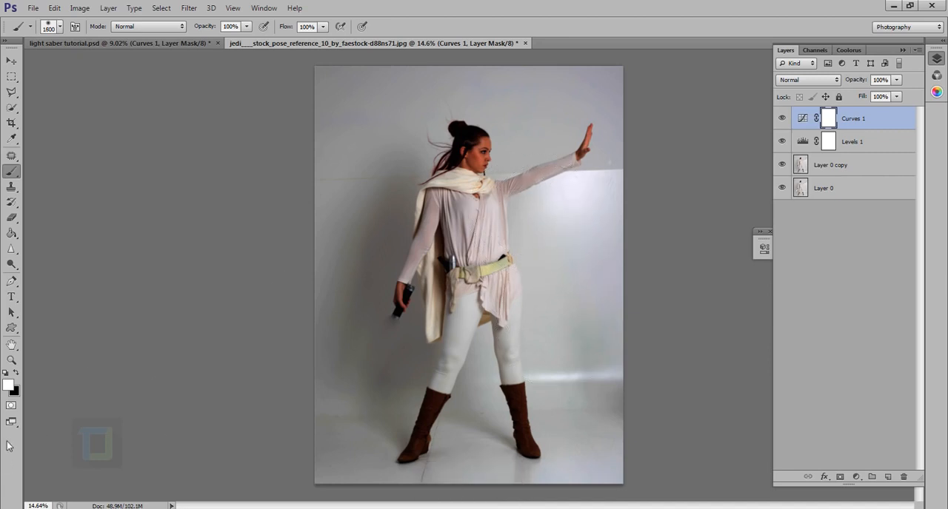
Step: Paint black on the Curves layer mask over the woman from head to boots, leaving the darkening around the edges
left_click(15, 373)
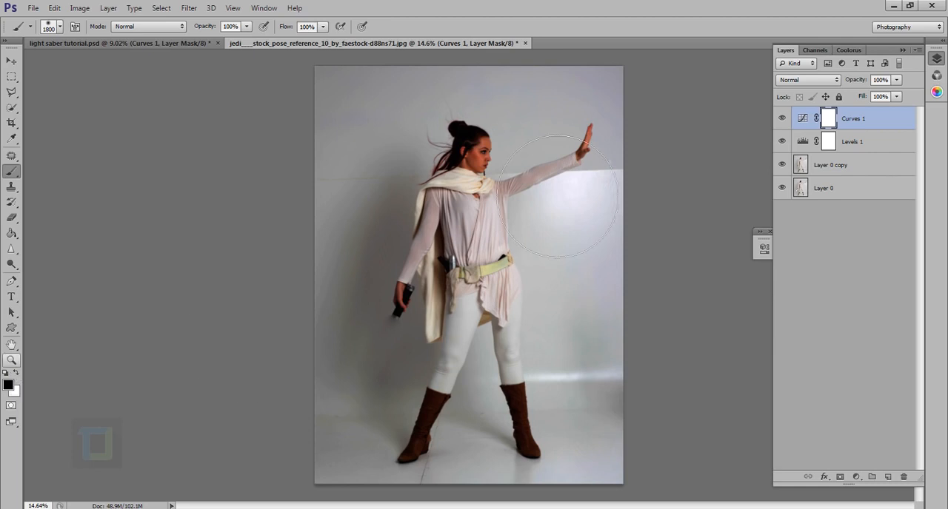
left_click_drag(559, 409, 547, 382)
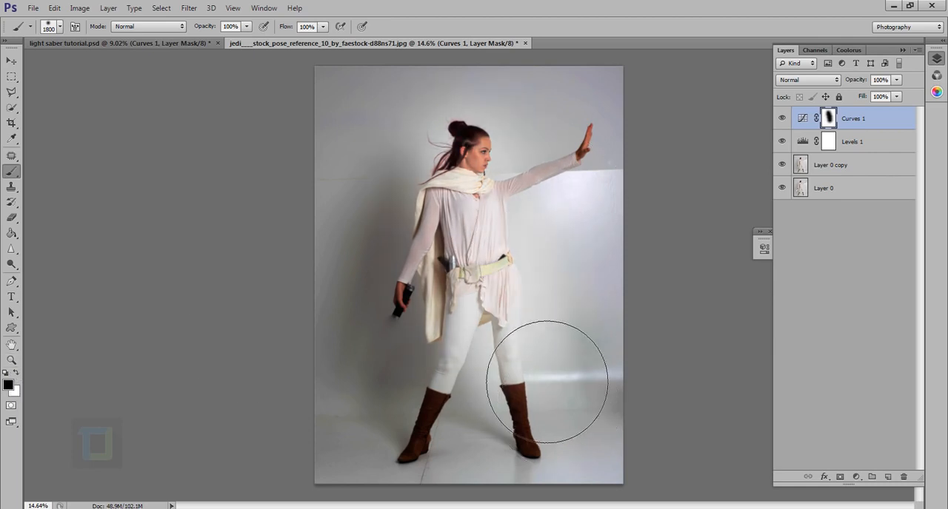
key("x")
mouse_move(545, 281)
left_mouse_down()
mouse_move(521, 214)
mouse_move(529, 208)
left_mouse_up()
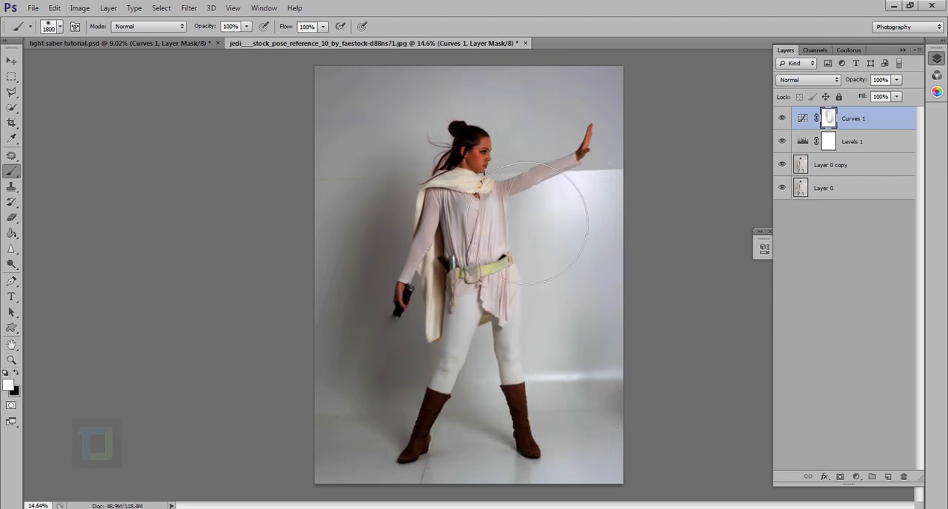
key("x")
key("ctrl+z")
mouse_move(552, 273)
left_mouse_down()
mouse_move(527, 259)
mouse_move(545, 301)
mouse_move(553, 462)
mouse_move(575, 405)
mouse_move(513, 210)
mouse_move(551, 199)
mouse_move(583, 219)
mouse_move(614, 205)
left_mouse_up()
mouse_move(525, 324)
left_mouse_down()
mouse_move(518, 348)
mouse_move(497, 228)
mouse_move(528, 232)
mouse_move(524, 451)
mouse_move(556, 446)
mouse_move(554, 434)
left_mouse_up()
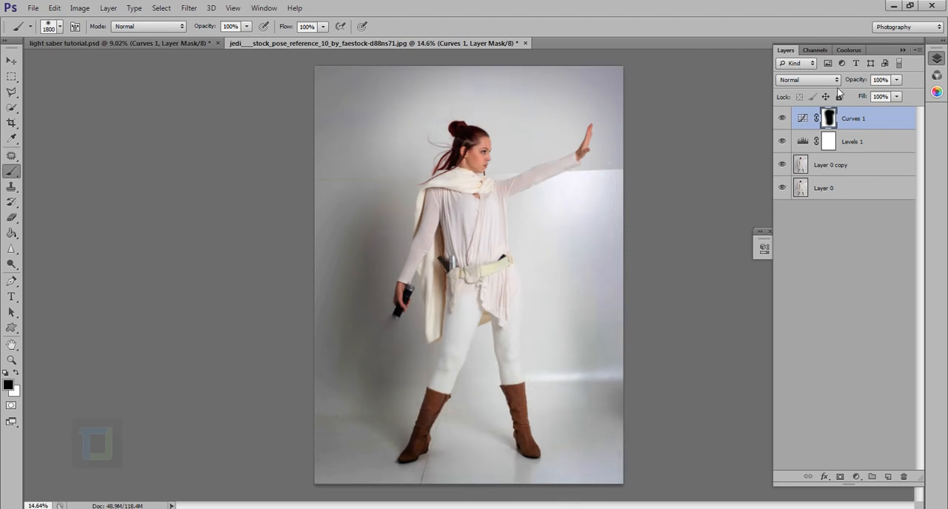
Step: Lower the Curves layer's opacity to 50% and compare the photo with and without the adjustment
left_click_drag(864, 83, 822, 85)
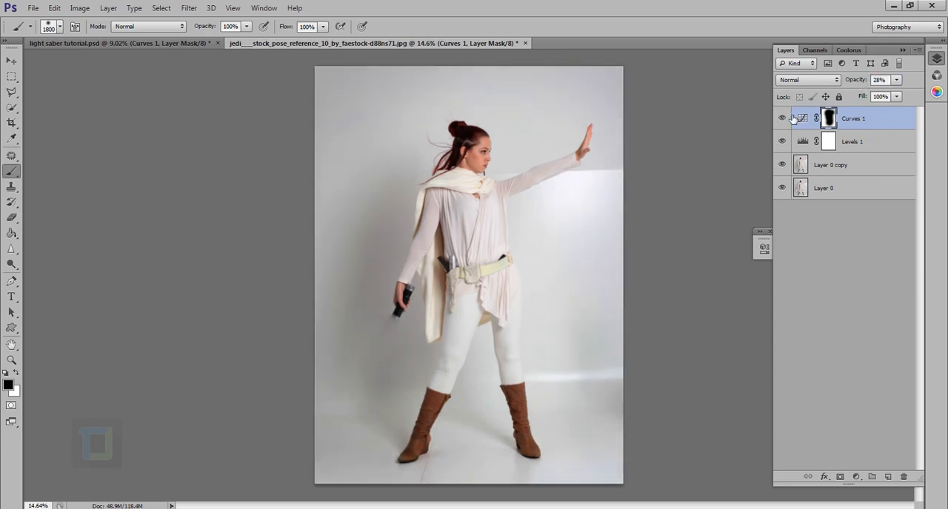
left_click(789, 119)
left_click(788, 118)
scroll(610, 294, "down", 5)
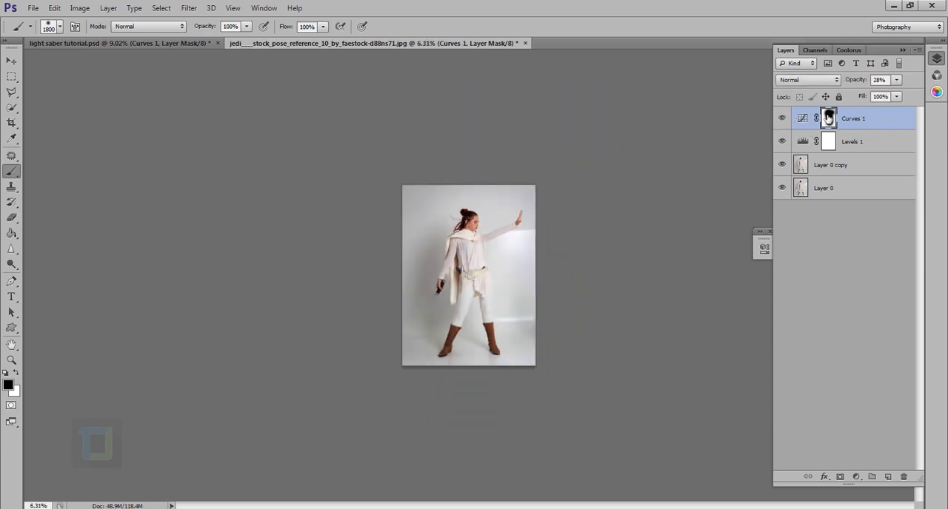
left_click_drag(856, 84, 870, 83)
left_click(784, 120)
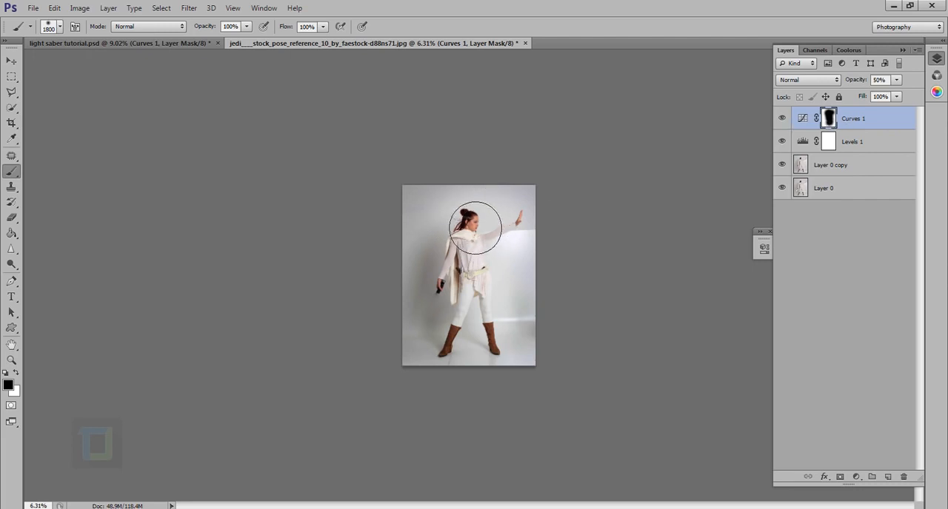
Step: Paint white on the Curves mask along the backdrop behind the woman's head and back to restore the darkening there
key("x")
left_click_drag(451, 225, 444, 259)
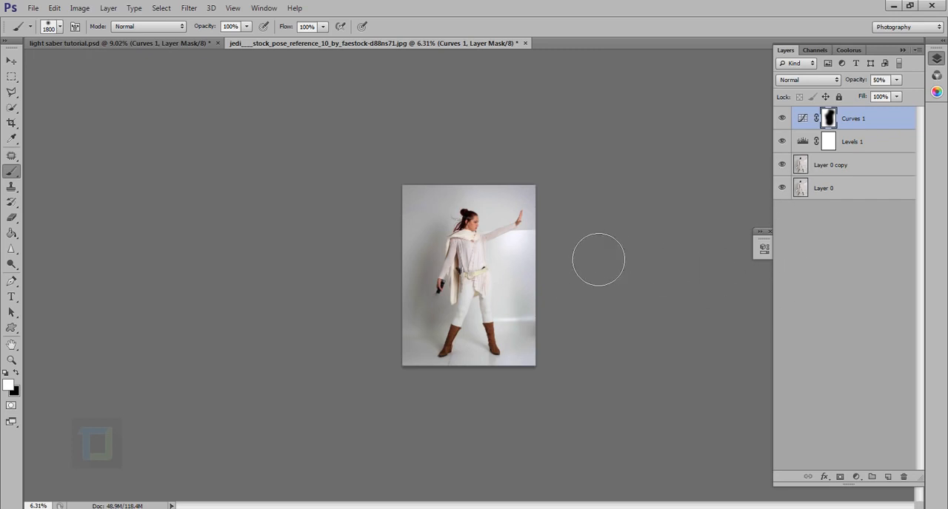
scroll(496, 358, "up", 1)
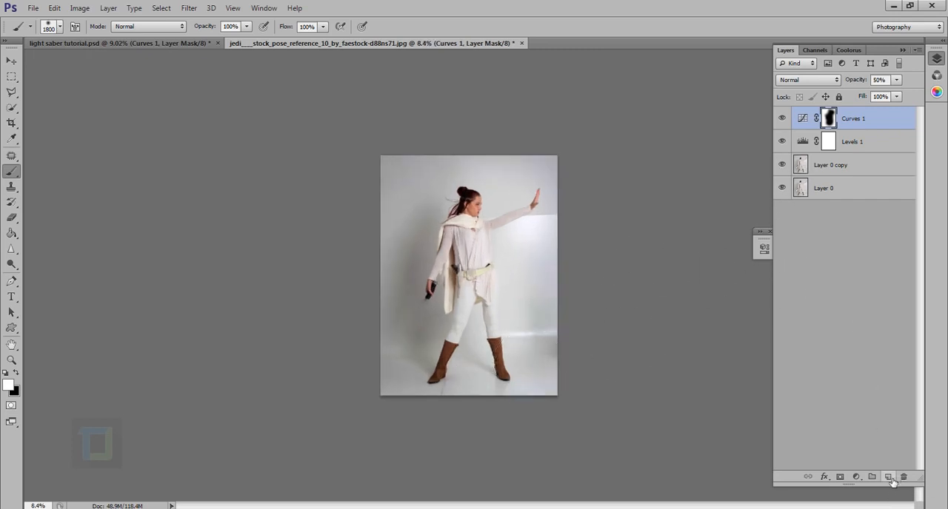
Step: Add a new layer above the Curves layer and set the brush to 100 px with 45% hardness
left_click(888, 477)
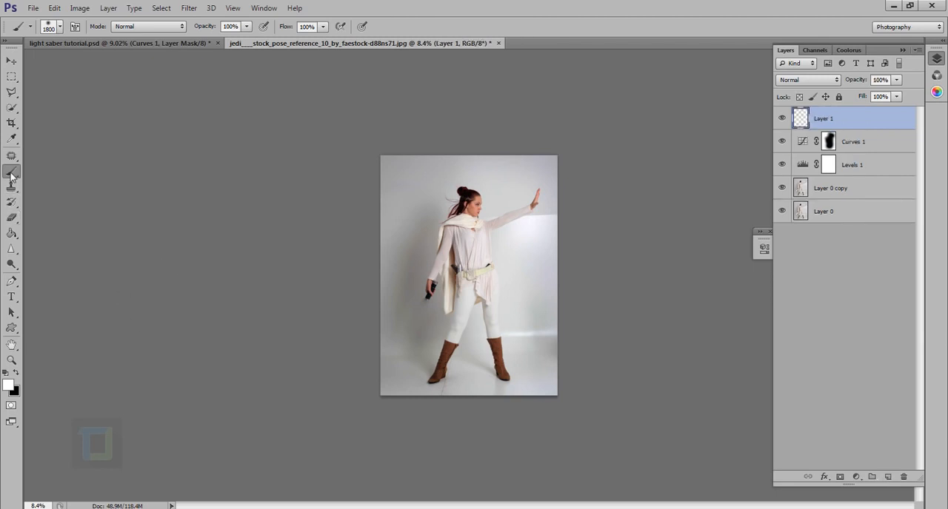
scroll(485, 298, "up", 3)
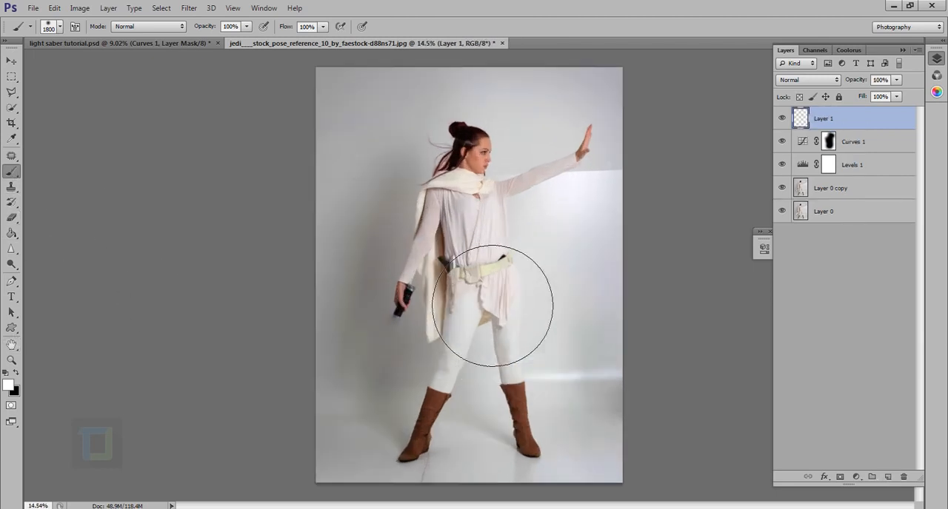
key("[")
key("bracketleft")
key("bracketleft")
key("bracketleft")
key("bracketleft")
key("bracketleft")
key("bracketleft")
key("bracketleft")
key("bracketleft")
key("bracketleft")
key("bracketleft")
key("bracketleft")
key("bracketleft")
key("bracketleft")
key("bracketleft")
key("bracketleft")
key("bracketleft")
key("bracketleft")
key("bracketleft")
key("bracketleft")
key("bracketleft")
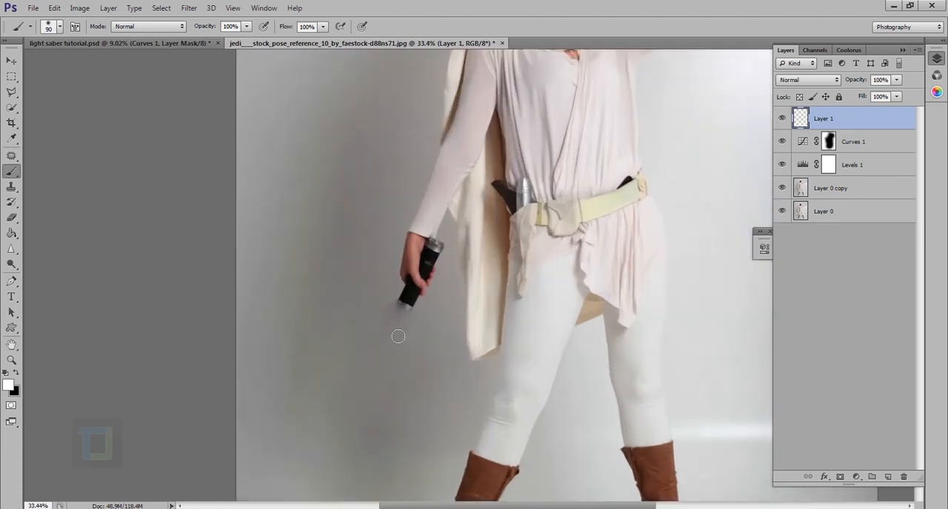
scroll(415, 332, "up", 4)
scroll(417, 333, "up", 2)
key("bracketright")
key("bracketright")
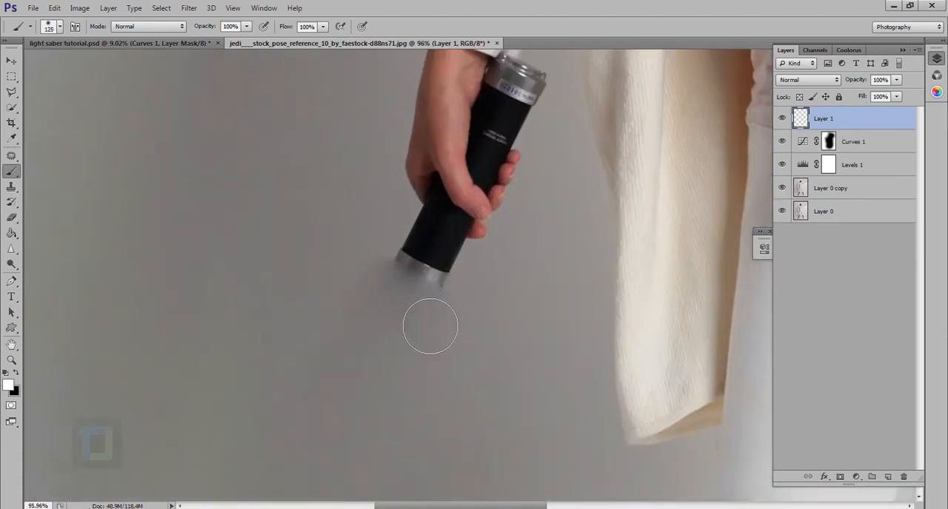
right_click(430, 325)
left_click(362, 128)
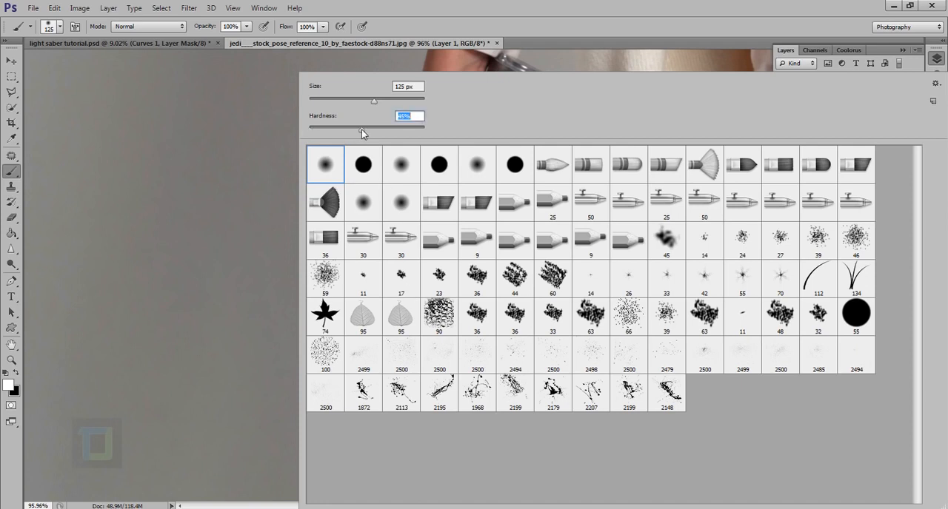
left_click(468, 6)
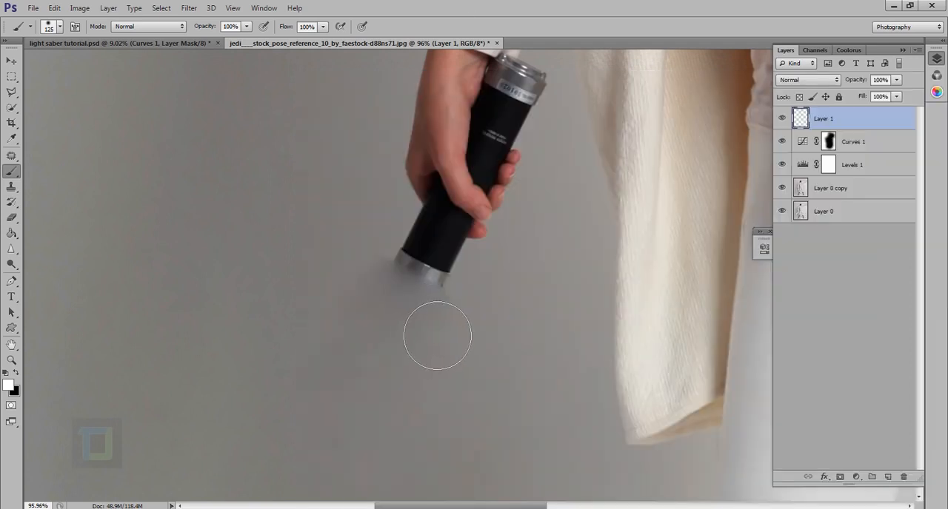
key("bracketleft")
Step: Paint a straight white blade on the new layer from the handle's metal ring diagonally down to the floor behind the woman
left_click(409, 287)
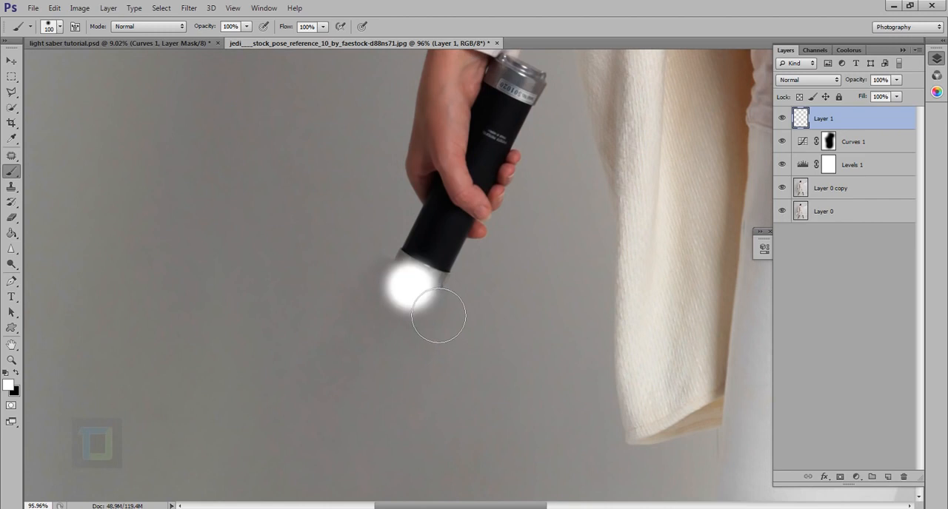
scroll(402, 365, "down", 3)
left_click_drag(372, 404, 470, 172)
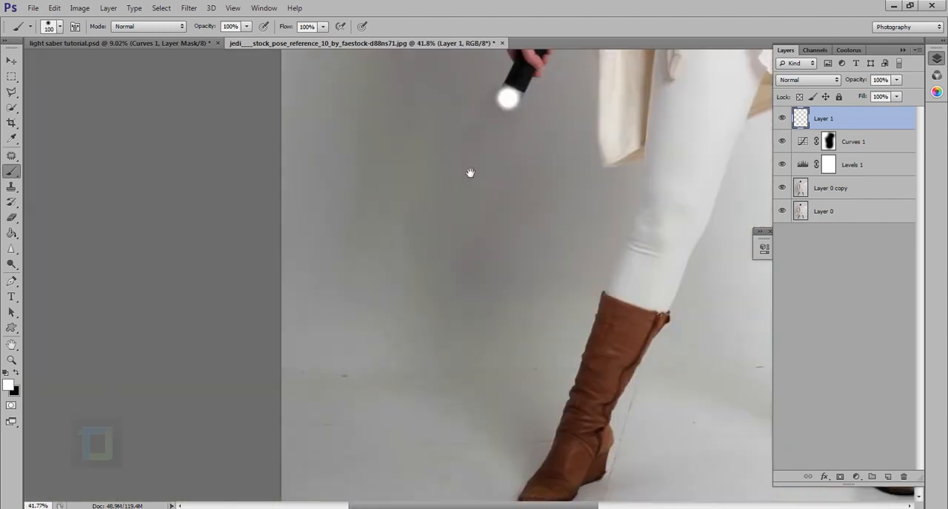
scroll(436, 302, "down", 3)
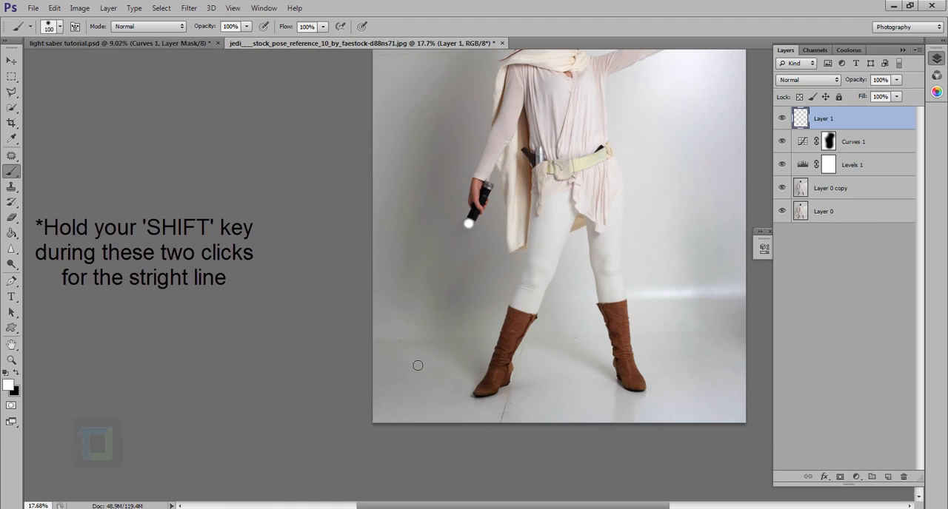
left_click(418, 367, "shift")
scroll(510, 312, "down", 2)
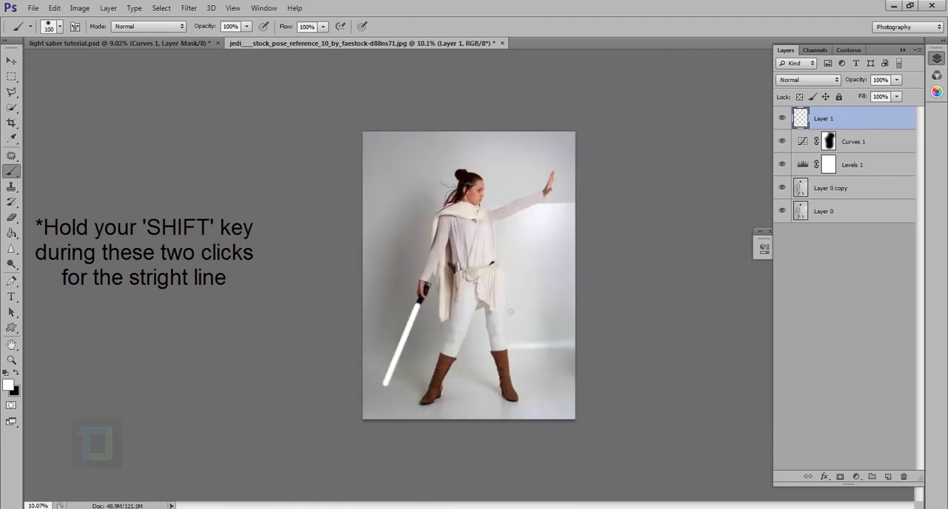
Step: Free Transform the white blade, rotating it 2.88° and moving it to X 621.19 px, Y 3540.17 px to line up with the handle
scroll(420, 414, "up", 1)
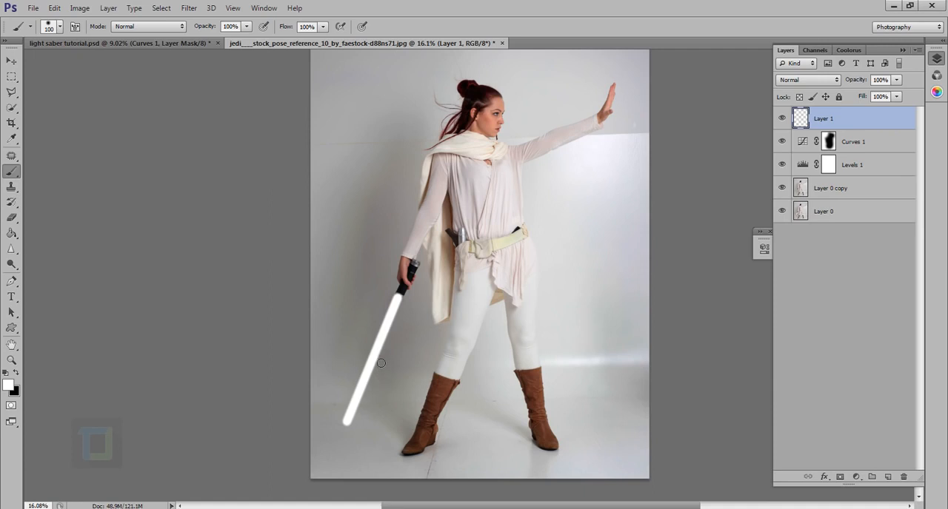
key("ctrl+t")
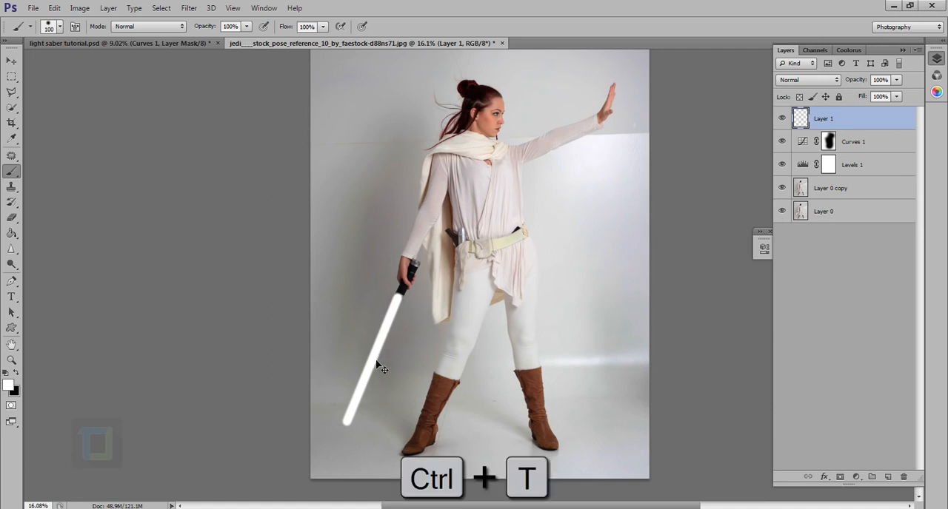
scroll(334, 340, "up", 5)
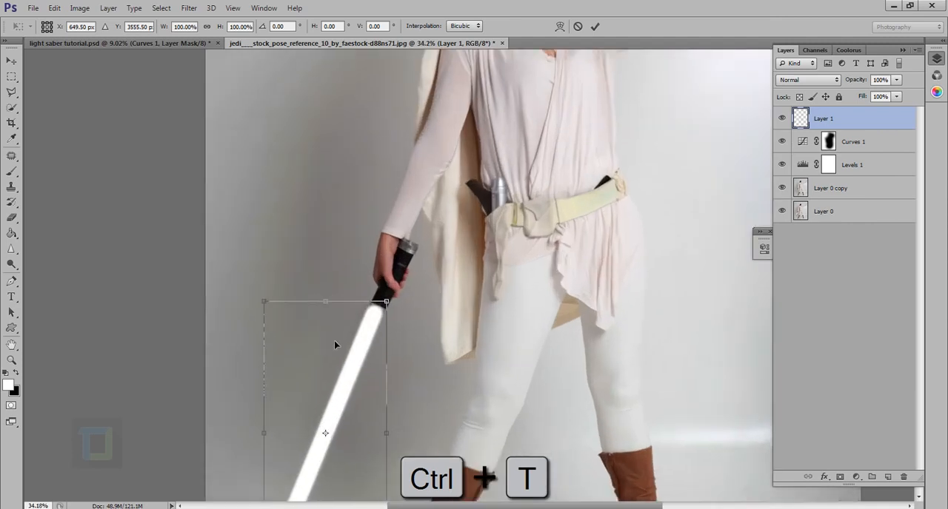
left_click_drag(451, 258, 454, 258)
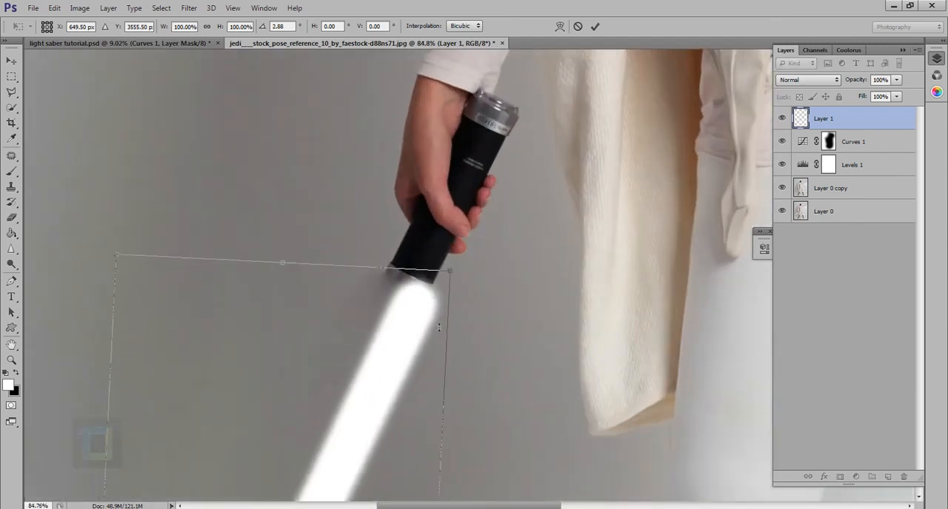
left_click_drag(386, 403, 370, 391)
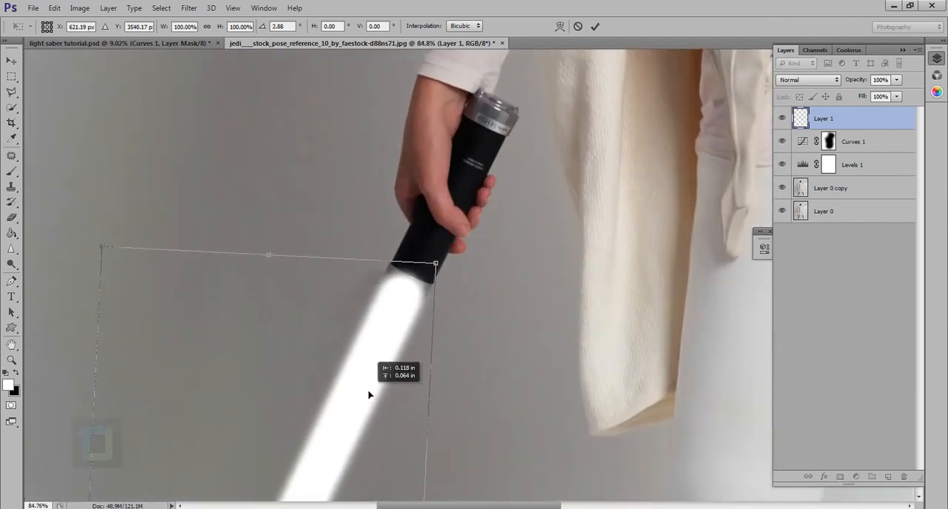
scroll(371, 391, "down", 6)
scroll(408, 398, "up", 1)
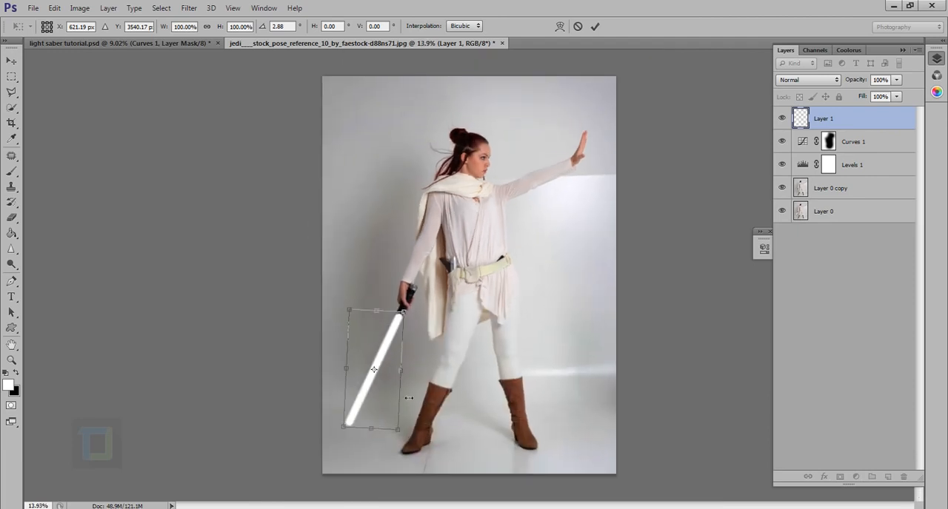
left_click(593, 28)
key("b")
scroll(434, 404, "up", 6)
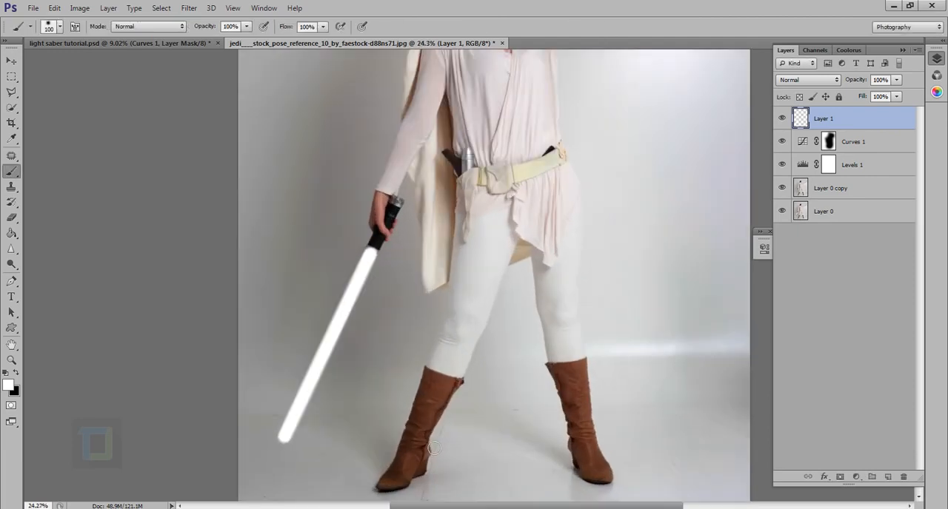
Step: Lower the blade layer's opacity to 40% and erase the white covering the handle's metal ring with the 60 px Eraser
scroll(360, 364, "up", 4)
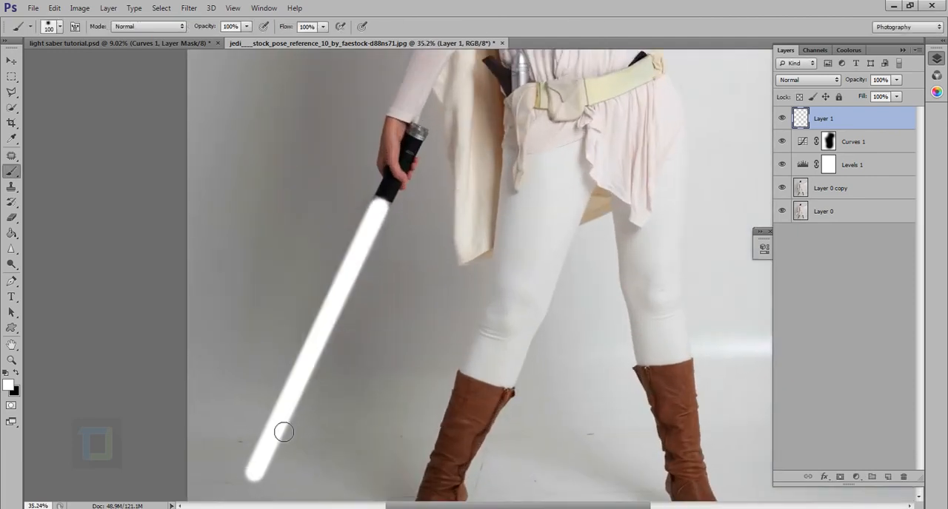
left_click(10, 218)
left_click(46, 219)
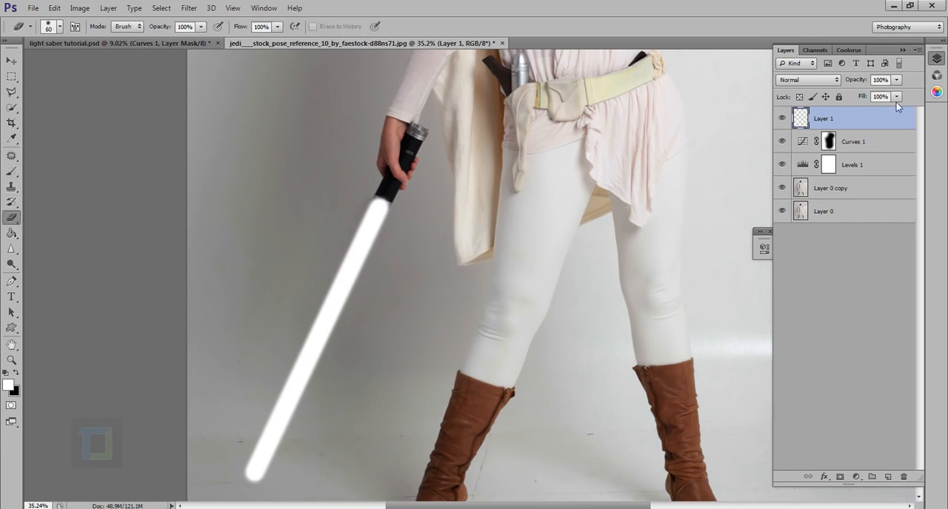
left_click_drag(864, 85, 829, 82)
scroll(415, 238, "up", 5)
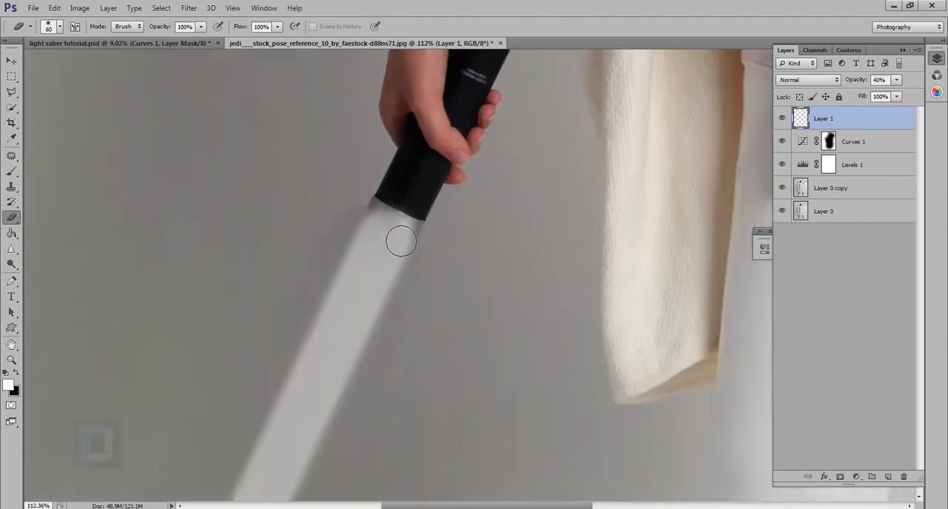
mouse_move(454, 237)
left_mouse_down()
mouse_move(378, 183)
mouse_move(417, 210)
left_mouse_up()
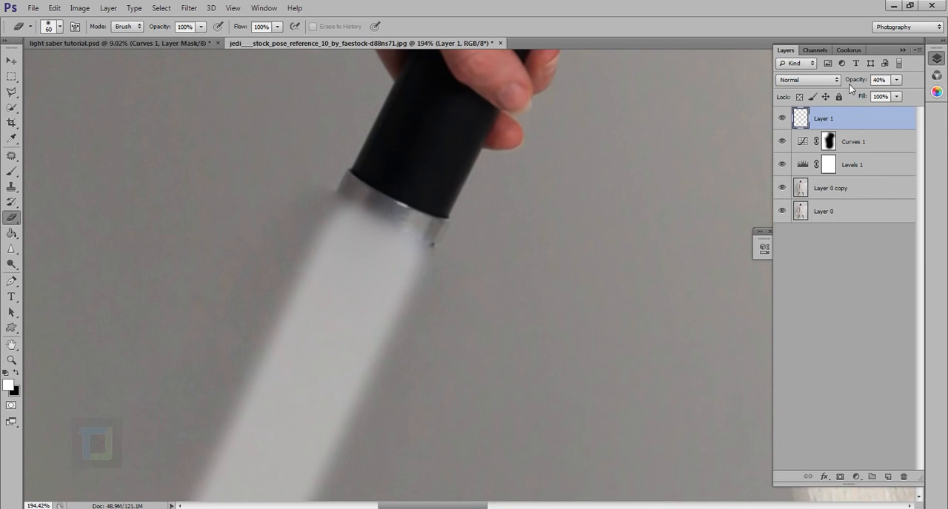
Step: Raise the blade layer's opacity to 98%
left_click_drag(855, 83, 889, 83)
scroll(444, 278, "down", 4)
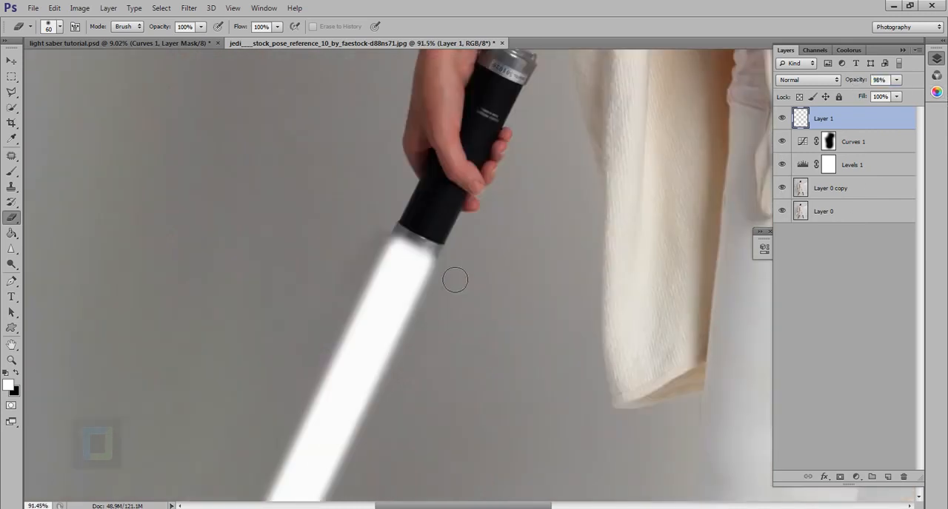
scroll(487, 285, "down", 2)
scroll(479, 309, "down", 2)
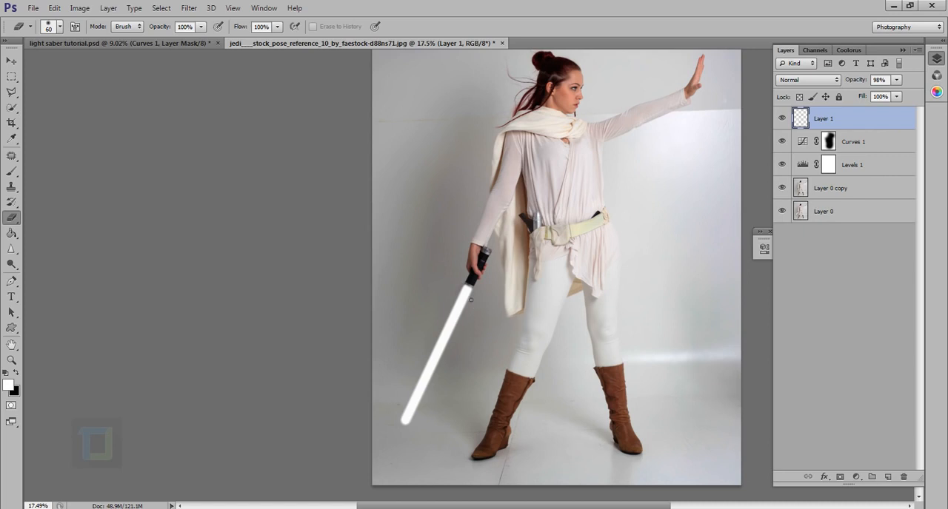
scroll(458, 317, "up", 2)
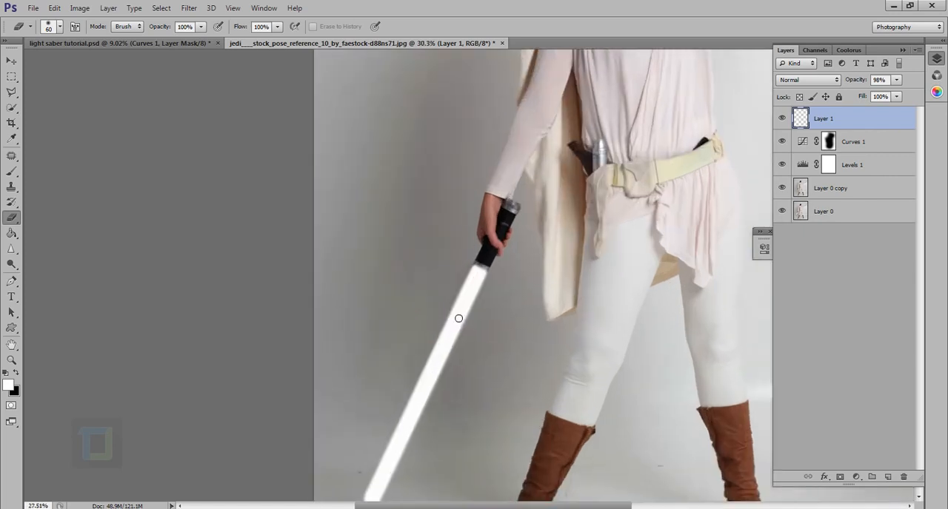
scroll(458, 317, "down", 2)
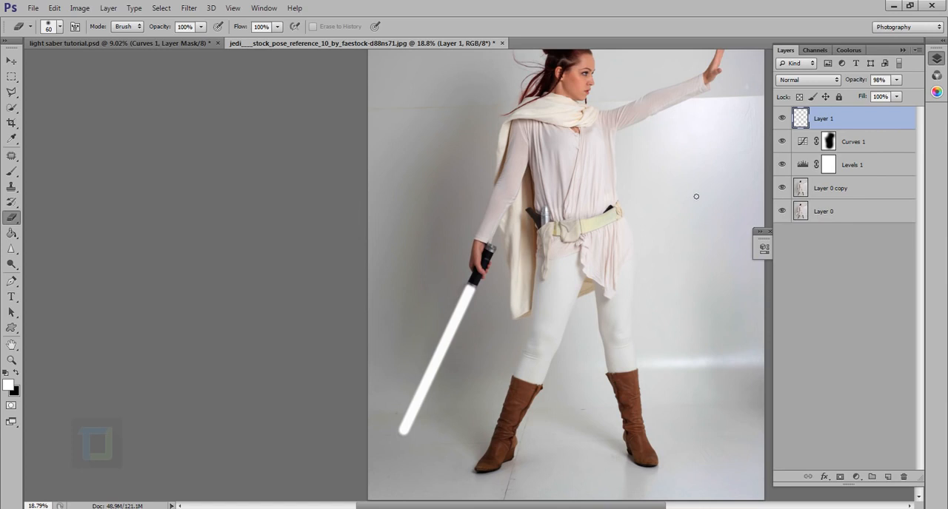
scroll(456, 319, "up", 1)
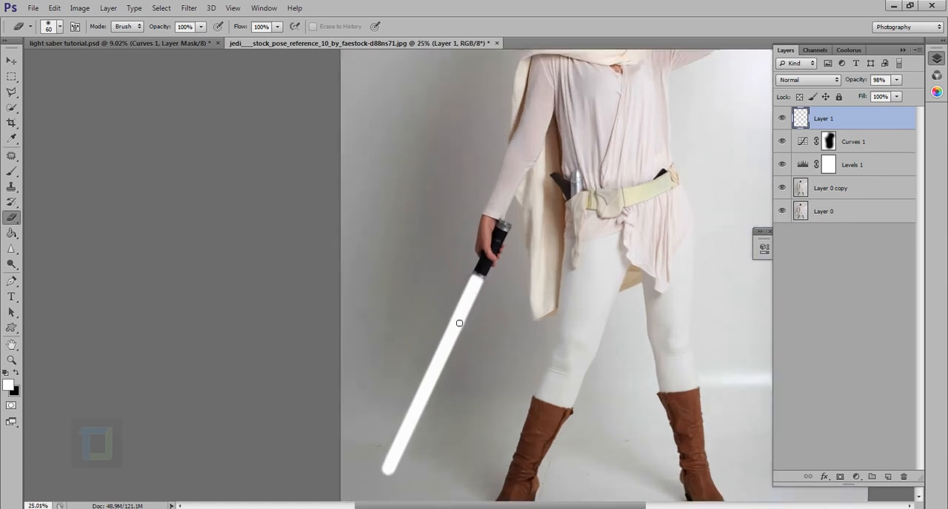
scroll(625, 249, "down", 1)
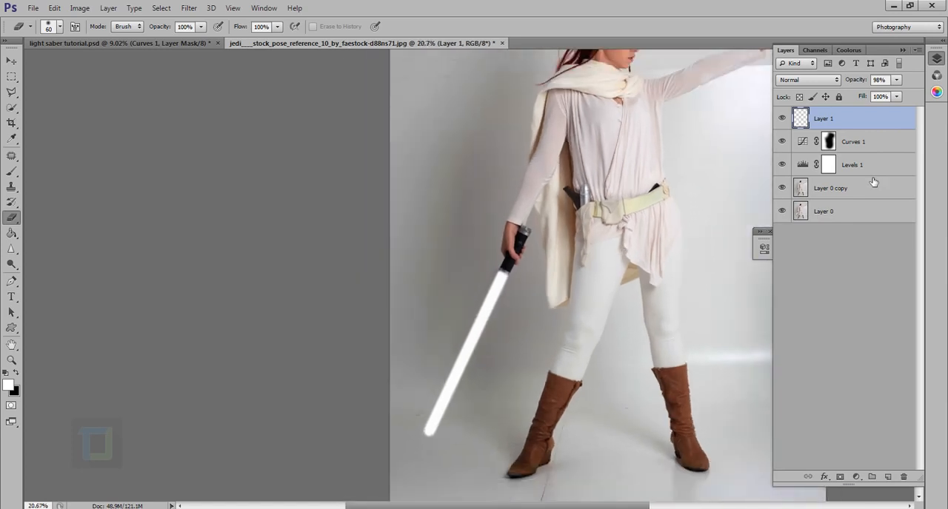
Step: Add an Outer Glow effect to the white blade layer and set its color to red (#fe0202)
scroll(571, 219, "down", 3)
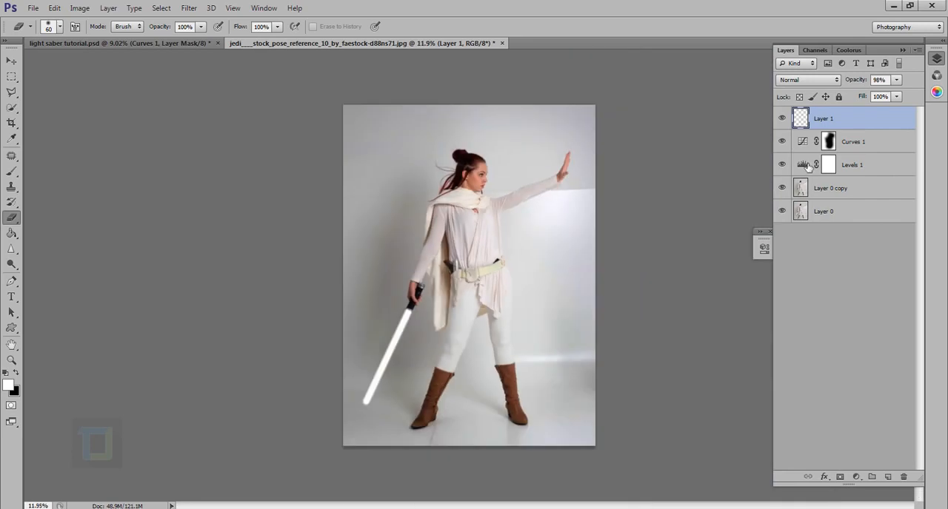
double_click(912, 121)
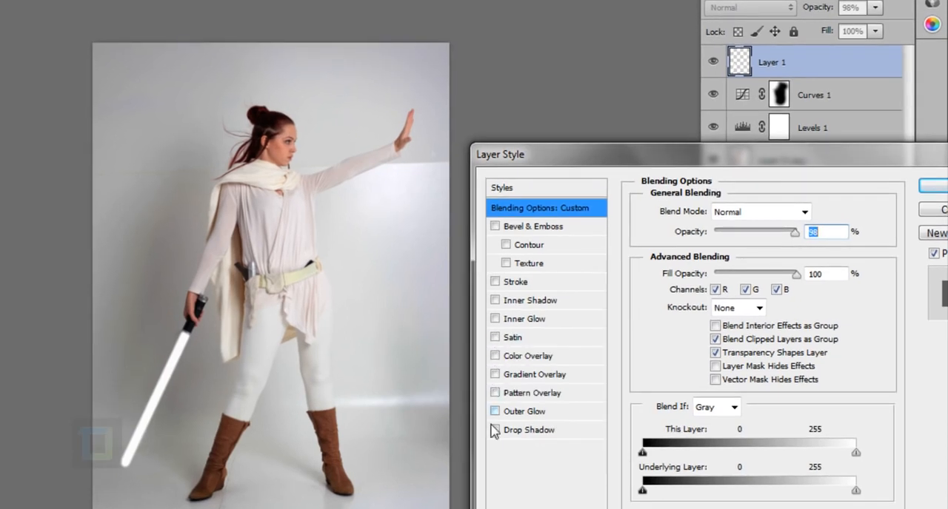
left_click(494, 411)
left_click(523, 412)
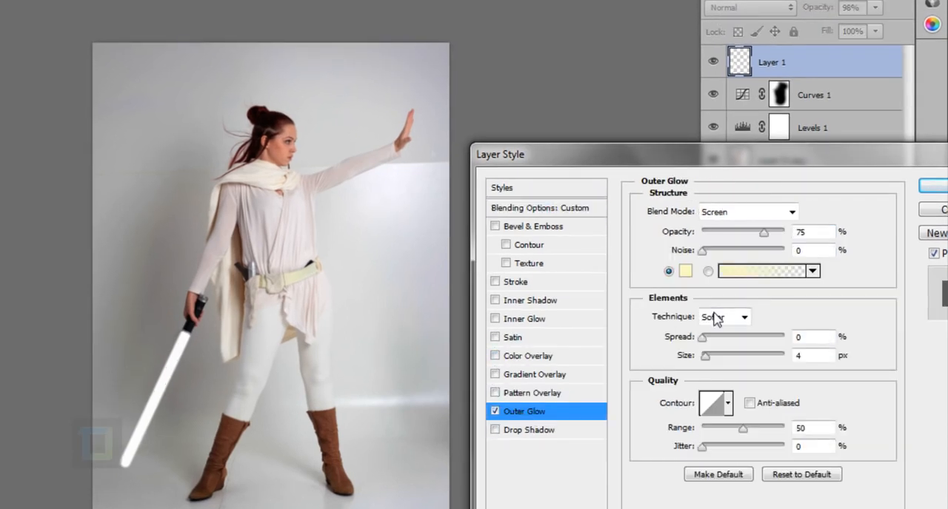
left_click(686, 276)
left_click(809, 255)
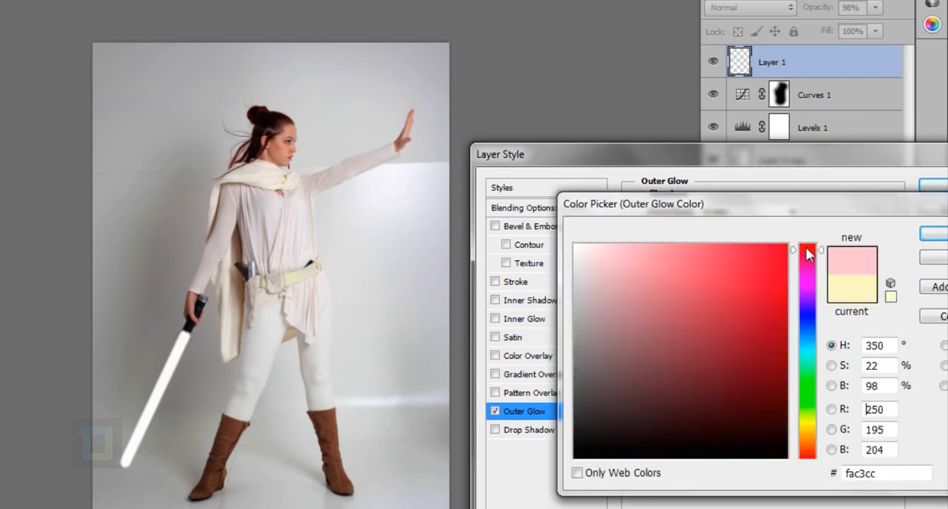
left_click_drag(808, 255, 807, 244)
left_click_drag(622, 248, 791, 250)
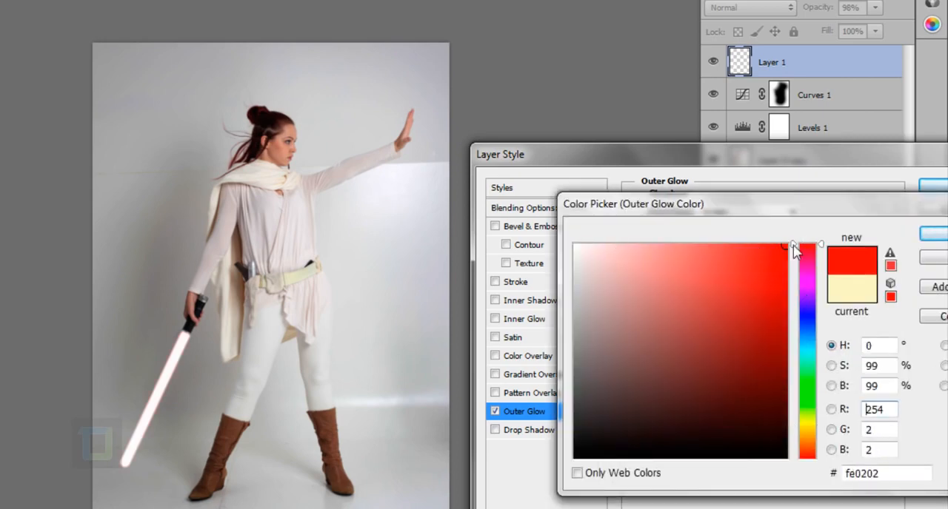
left_click(926, 235)
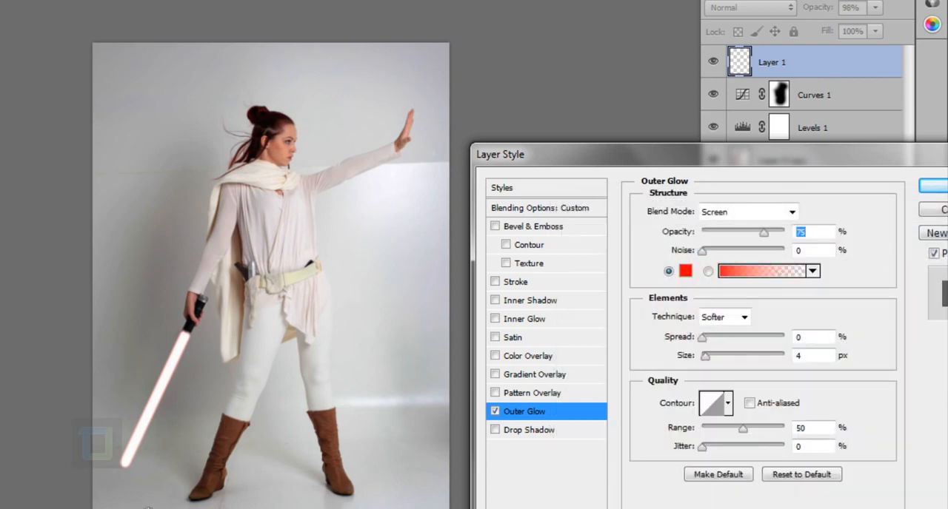
Step: Set the blade's outer glow to a size of 73 px, 0% spread and 100% opacity
left_click_drag(163, 387, 247, 475)
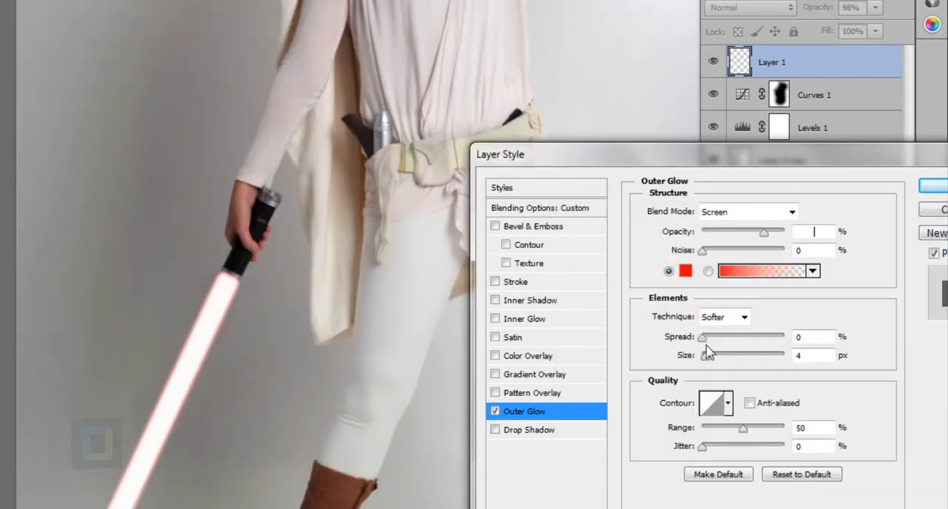
left_click_drag(707, 358, 718, 363)
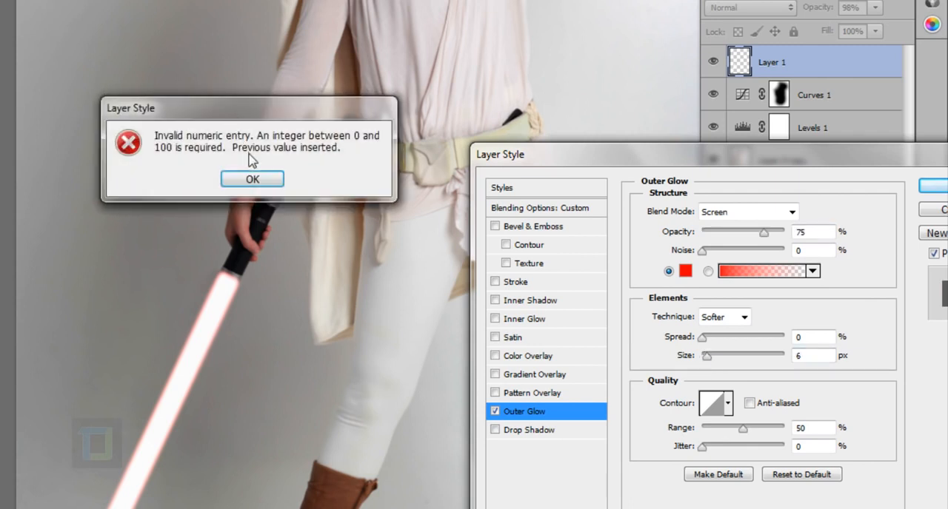
left_click(251, 178)
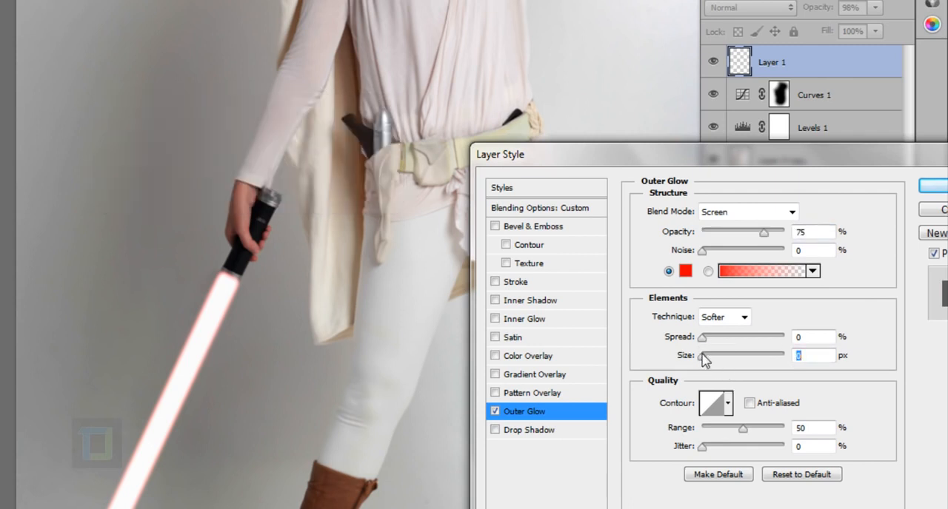
left_click_drag(704, 358, 700, 338)
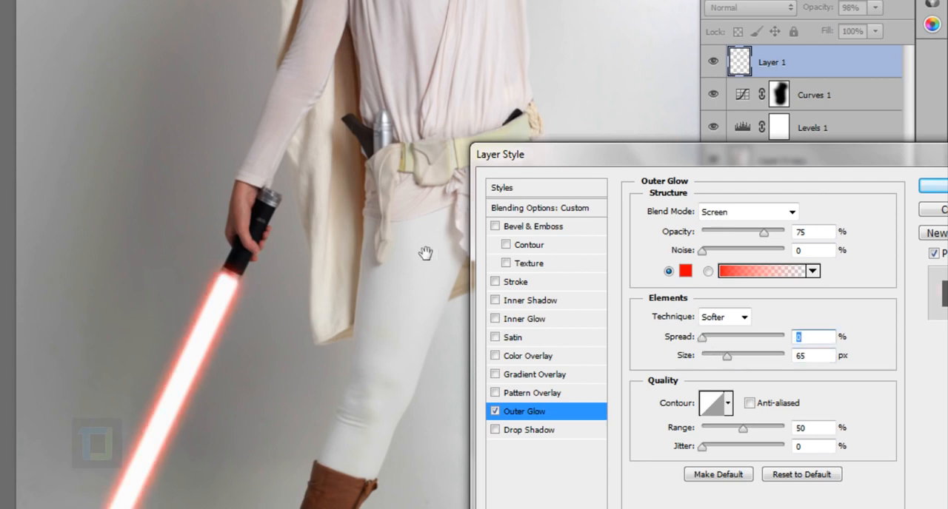
left_click_drag(304, 331, 260, 330)
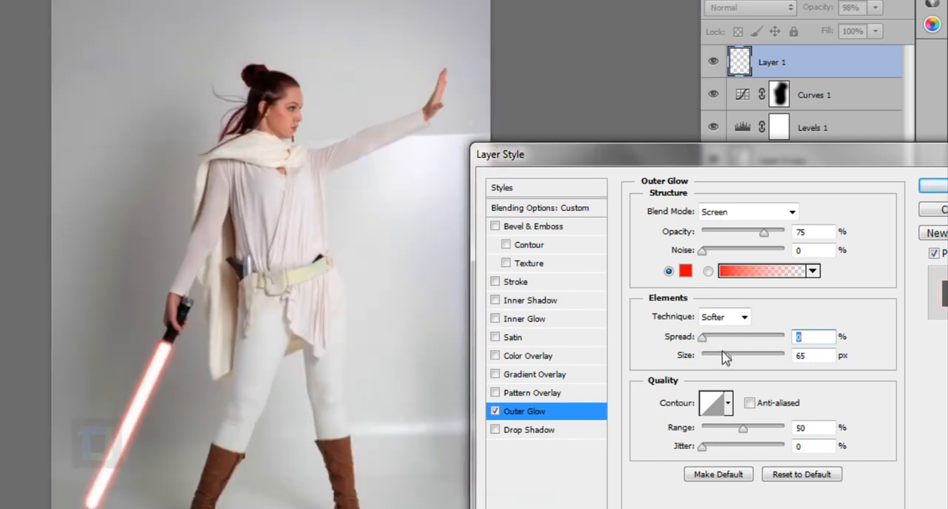
mouse_move(725, 356)
left_mouse_down()
mouse_move(717, 361)
mouse_move(731, 361)
left_mouse_up()
left_click(701, 337)
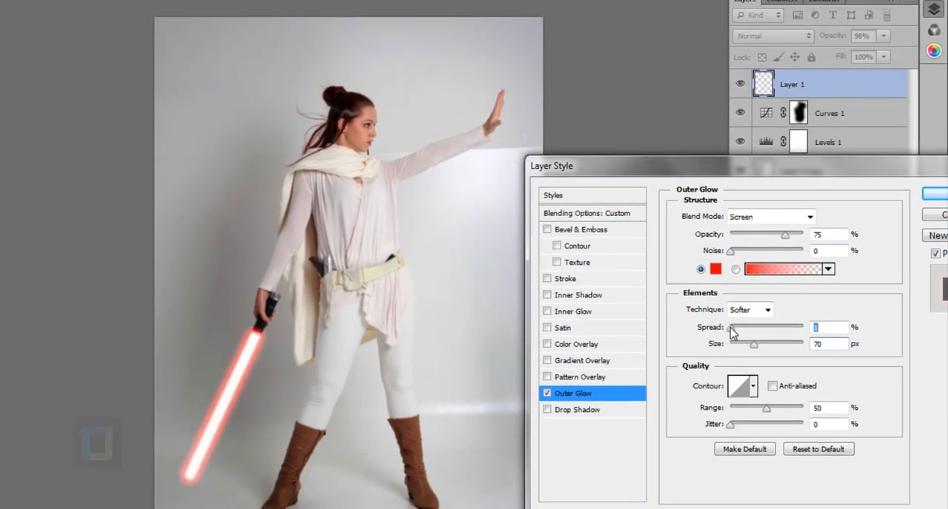
mouse_move(754, 345)
left_mouse_down()
mouse_move(764, 345)
mouse_move(755, 345)
left_mouse_up()
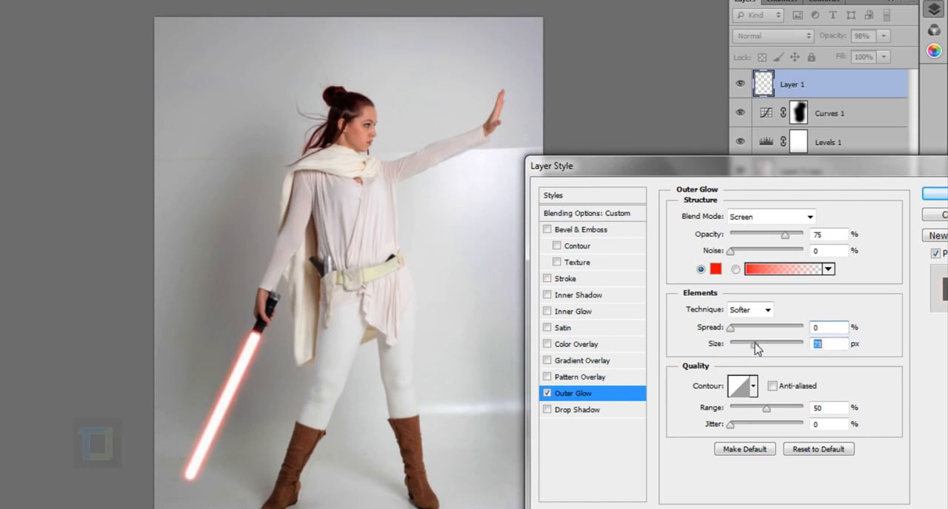
left_click_drag(785, 235, 814, 237)
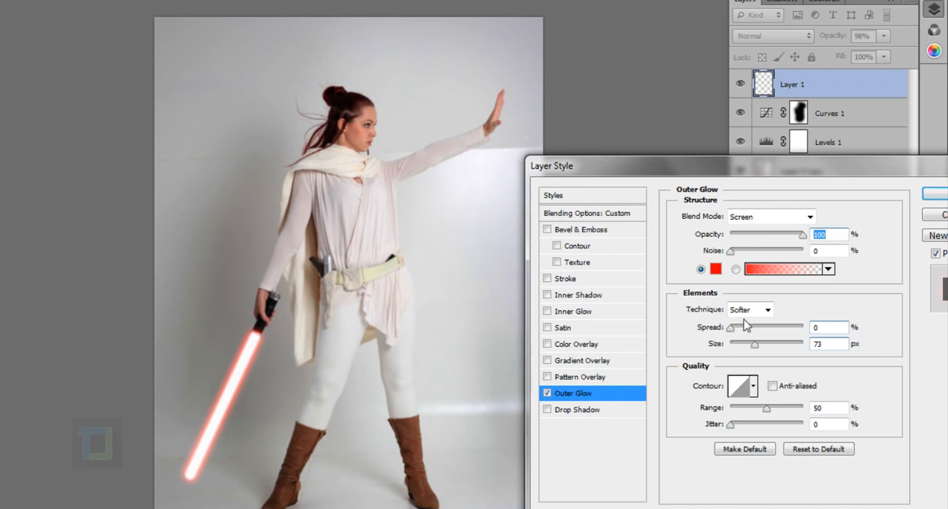
Step: Try a cyan color (#2ff3f5) for the blade's outer glow and cancel the color change
left_click(715, 269)
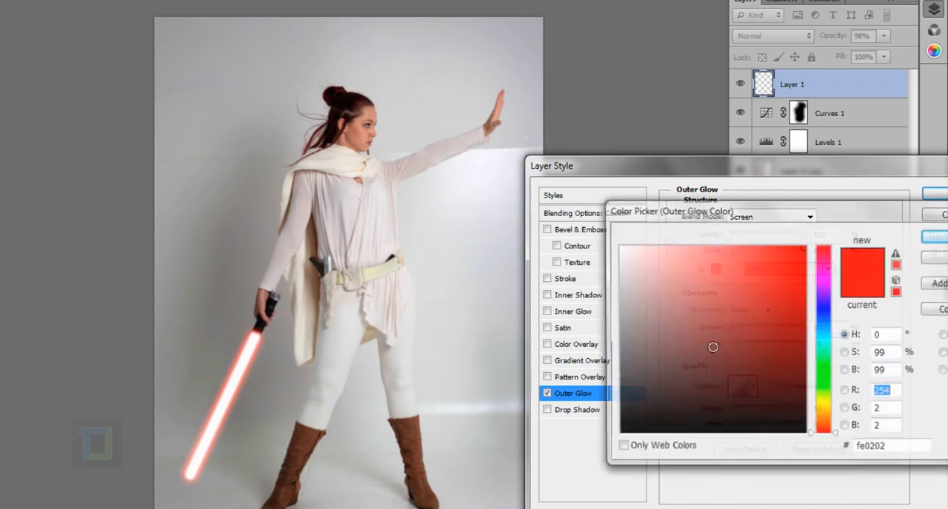
mouse_move(822, 325)
left_mouse_down()
mouse_move(832, 285)
mouse_move(824, 412)
mouse_move(819, 339)
mouse_move(808, 337)
left_mouse_up()
left_click(770, 253)
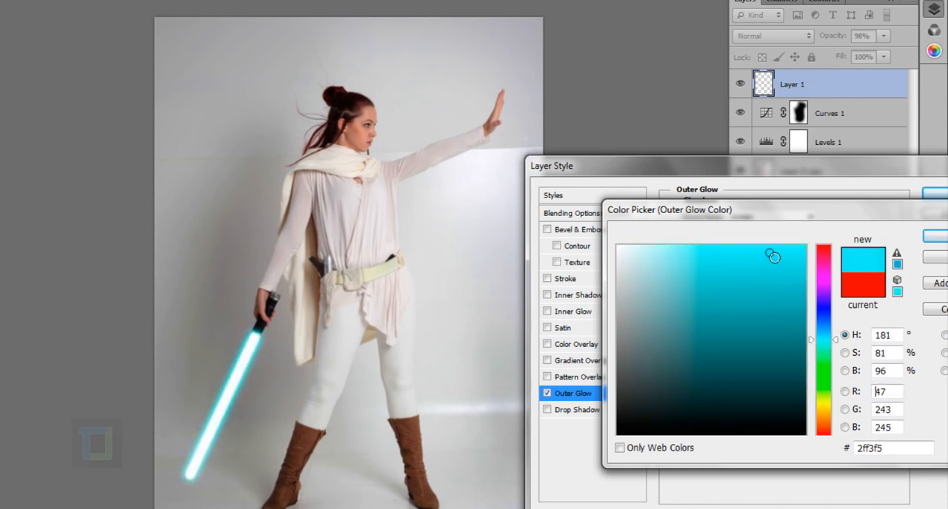
left_click(942, 262)
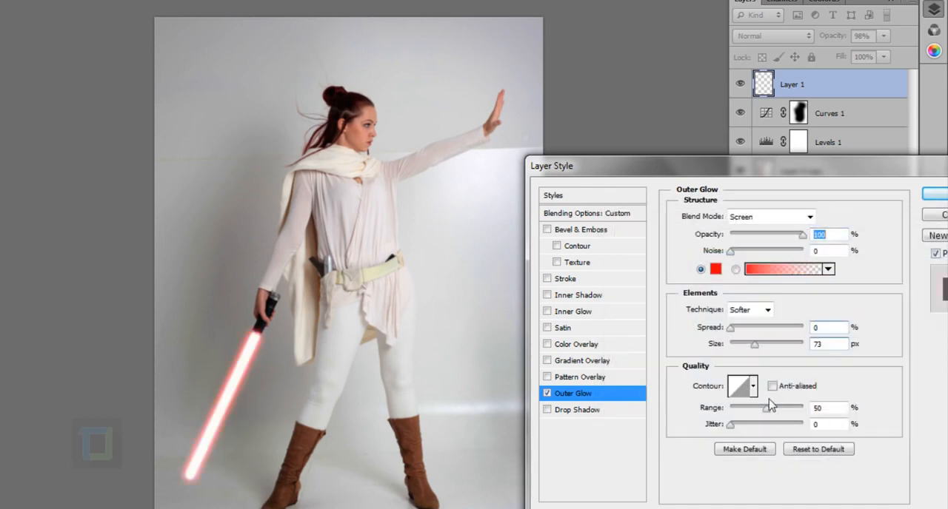
Step: Try the different contour presets, including Ring, on the outer glow and go back to the straight diagonal contour
left_click(753, 386)
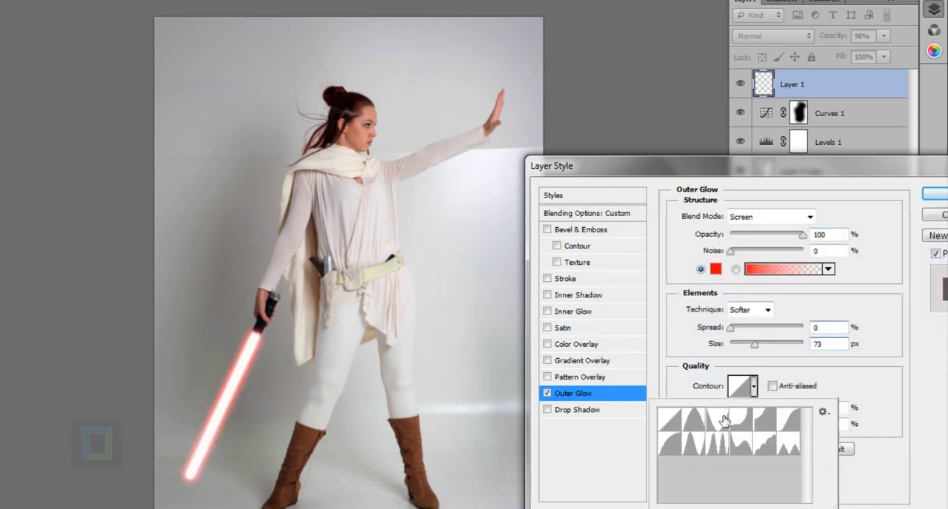
left_click(723, 424)
left_click(743, 428)
left_click(771, 430)
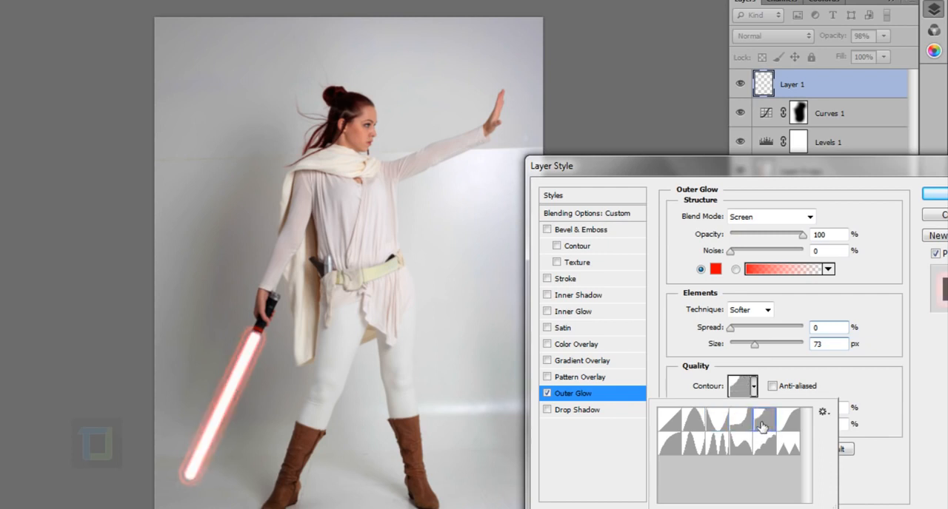
left_click(782, 425)
left_click(787, 456)
left_click(762, 453)
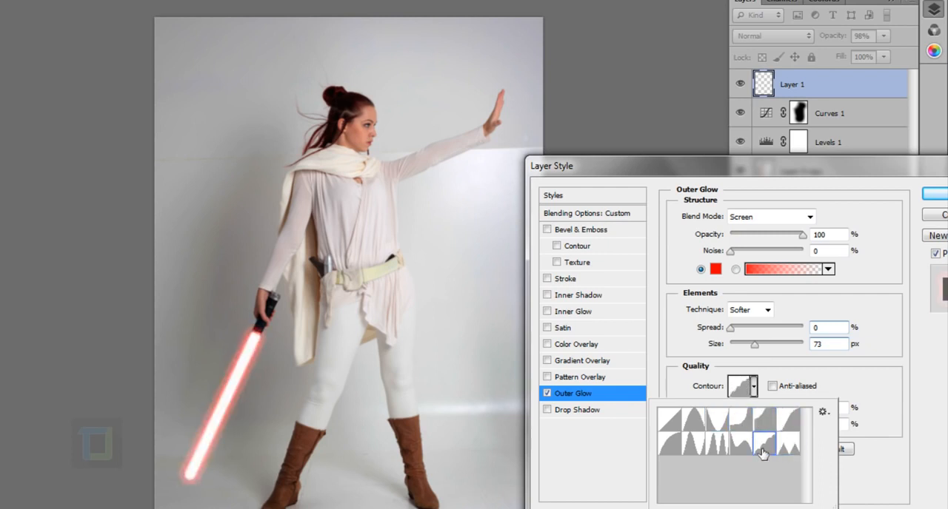
left_click(743, 450)
left_click(717, 448)
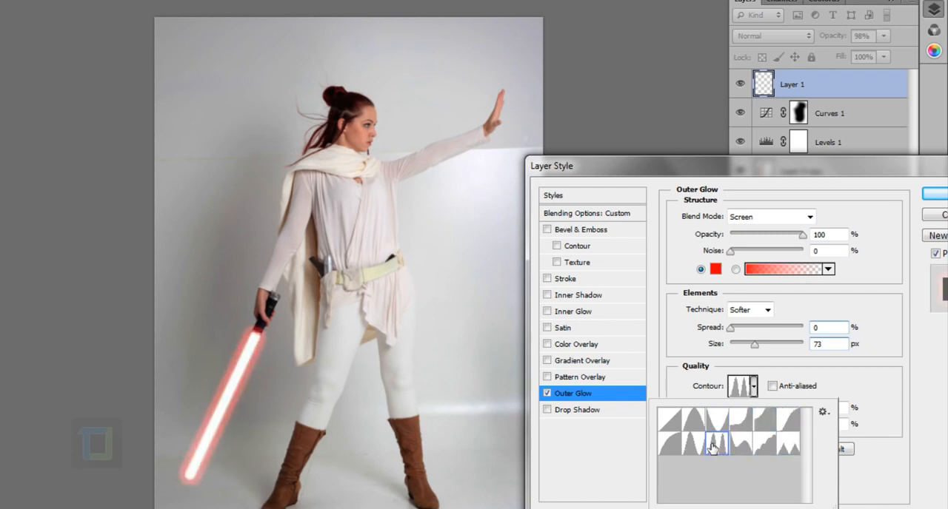
left_click(696, 447)
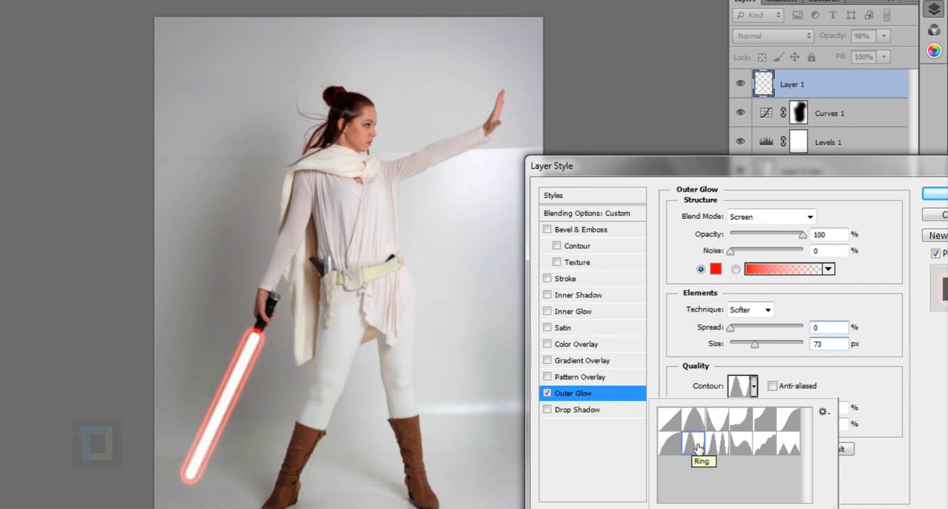
left_click(693, 421)
left_click(668, 423)
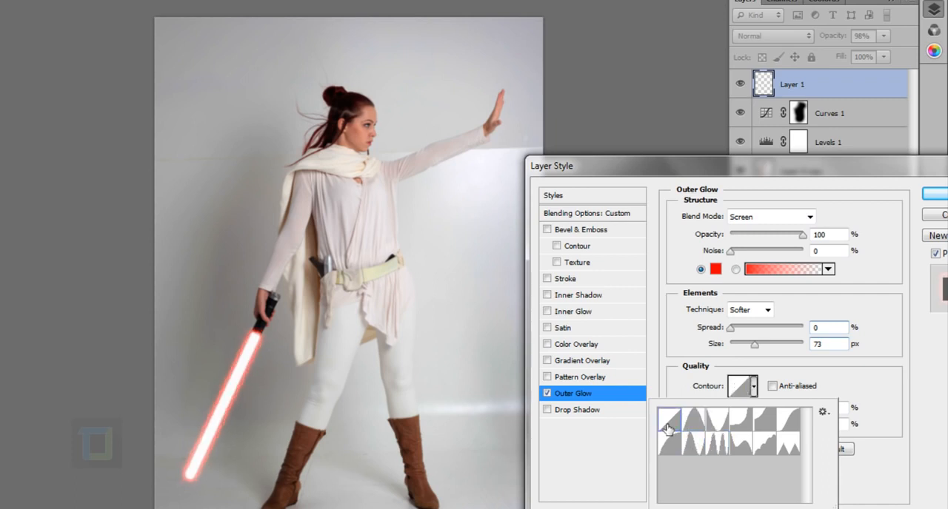
left_click(868, 284)
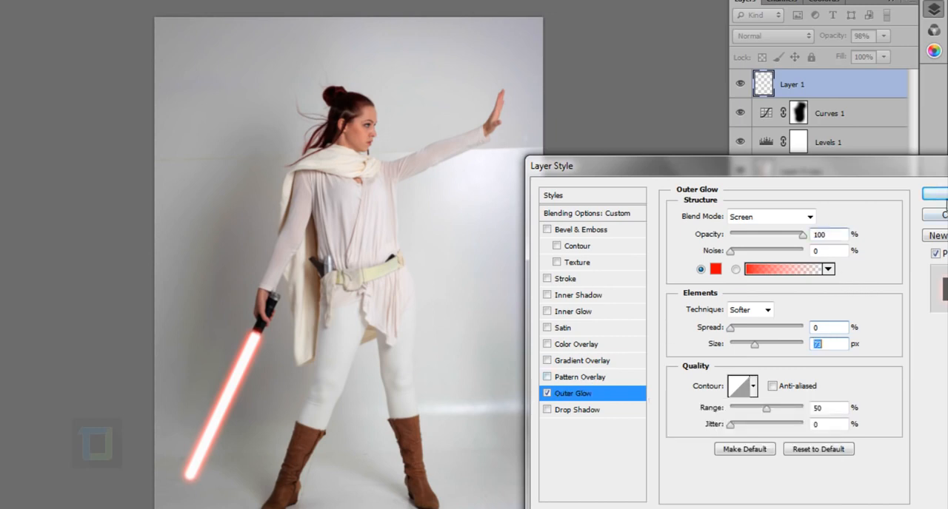
Step: Apply the outer glow settings to the blade layer
key("Return")
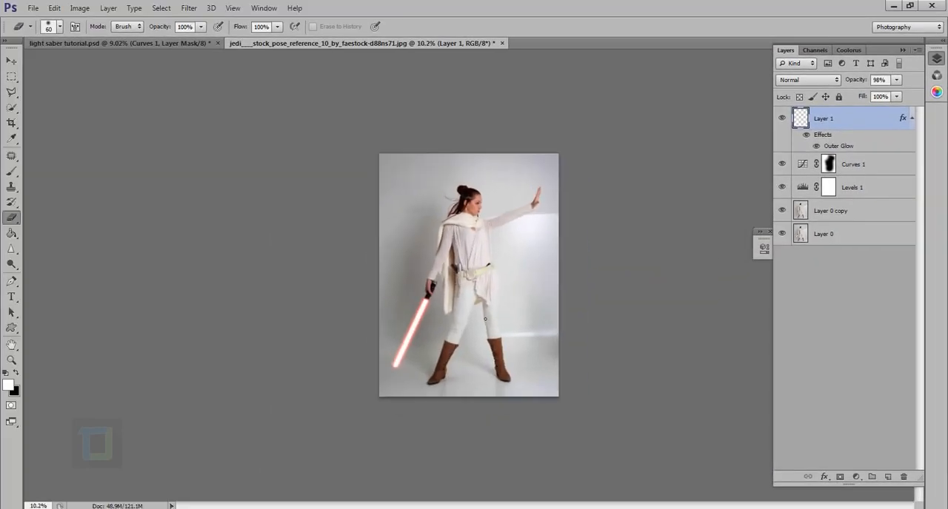
scroll(485, 319, "up", 1)
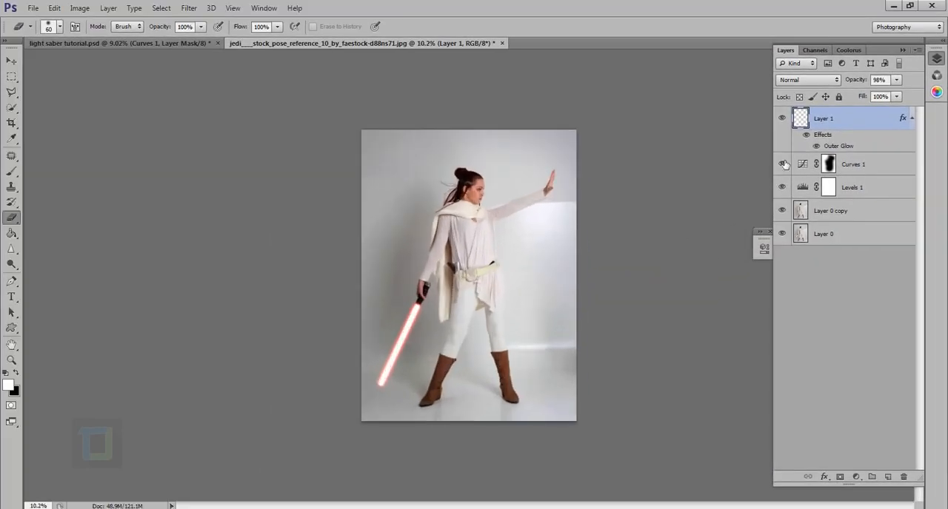
Step: Toggle the blade's outer glow off and on to compare, and add a Brightness/Contrast adjustment layer with brightness -150
left_click(815, 145)
left_click(815, 145)
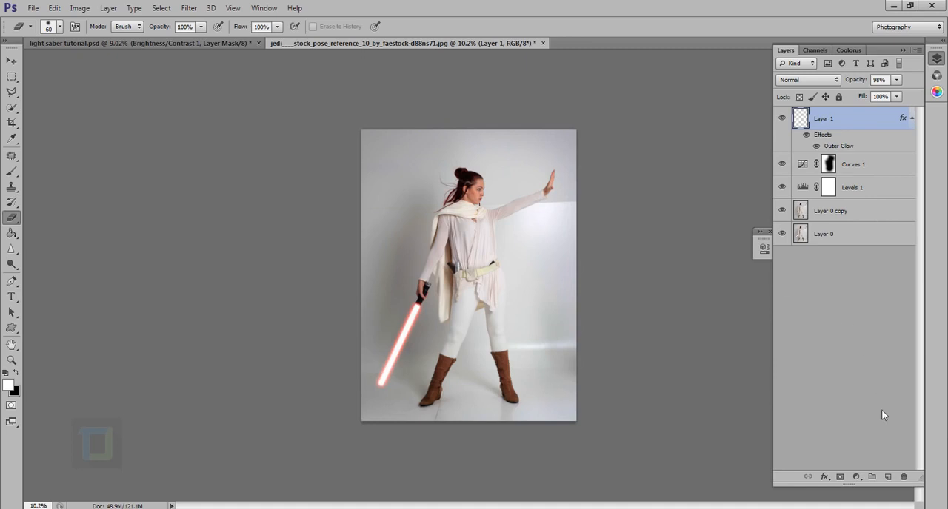
left_click(861, 478)
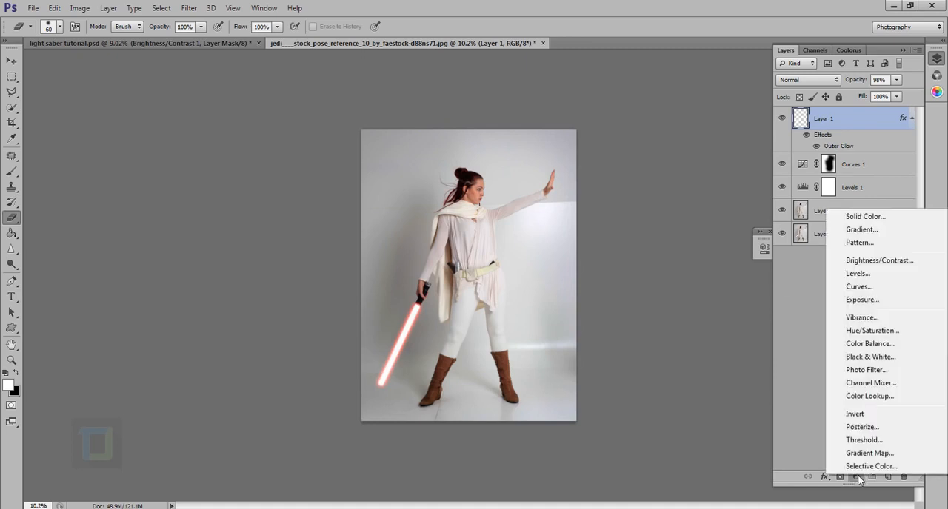
left_click(880, 261)
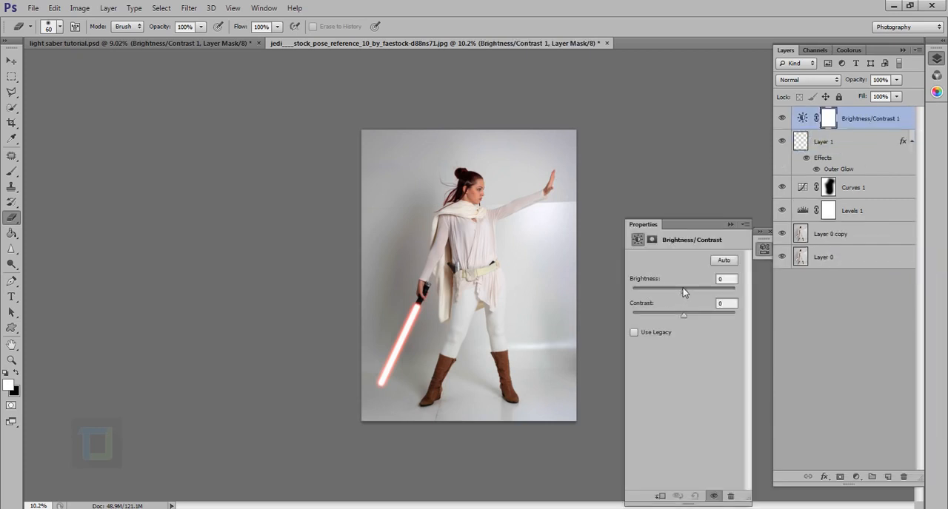
left_click_drag(683, 291, 560, 294)
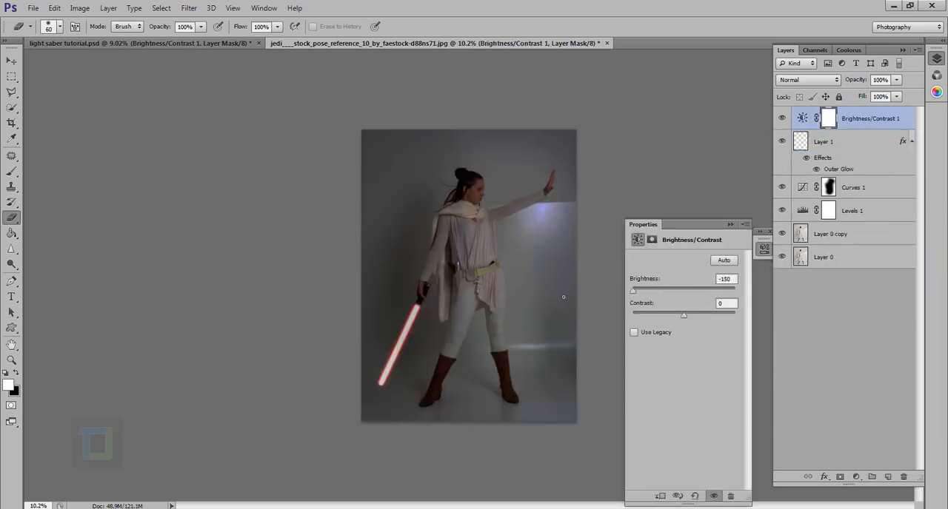
left_click(730, 224)
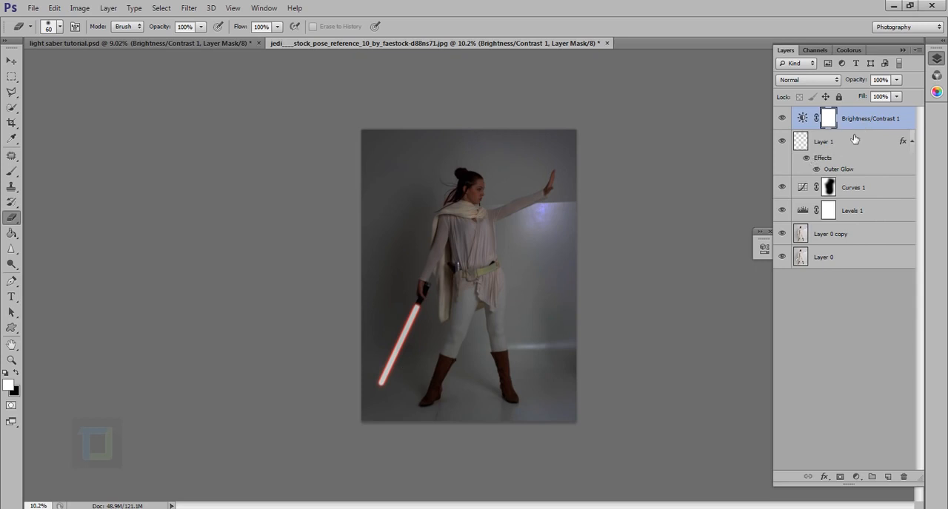
Step: Try the blade layer above the Brightness/Contrast layer and return it to its place beneath that layer
left_click(843, 151)
left_click_drag(843, 152, 848, 116)
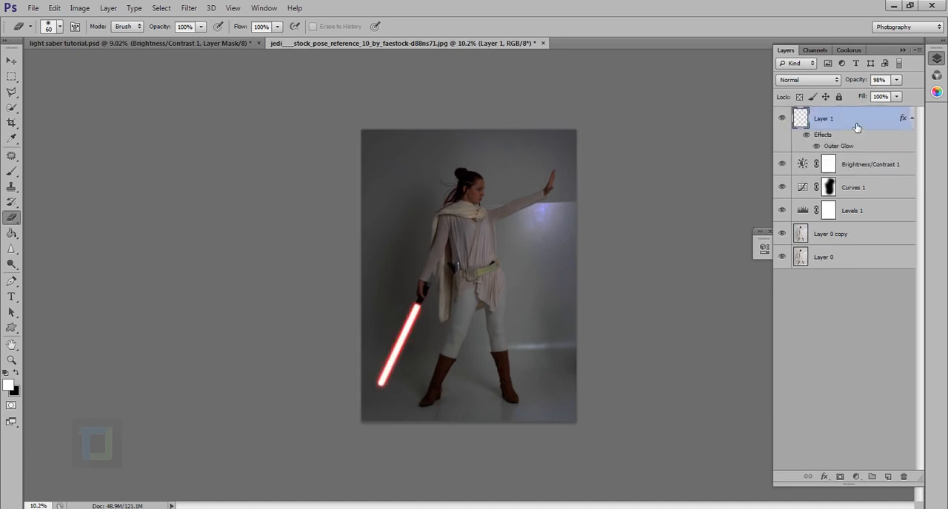
left_click_drag(855, 128, 851, 177)
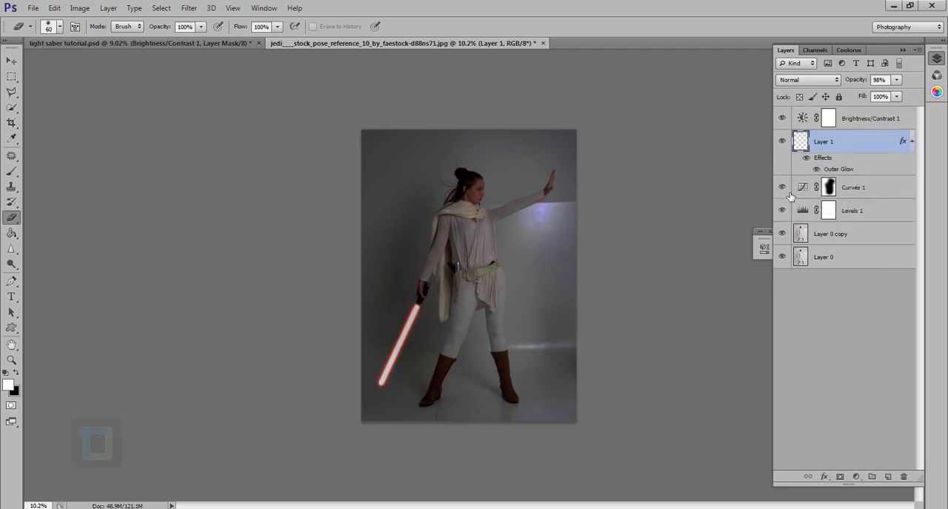
Step: Choose the Brush tool at 1300 px, try a white stroke down the figure on the Curves 1 mask and undo it
left_click(860, 121)
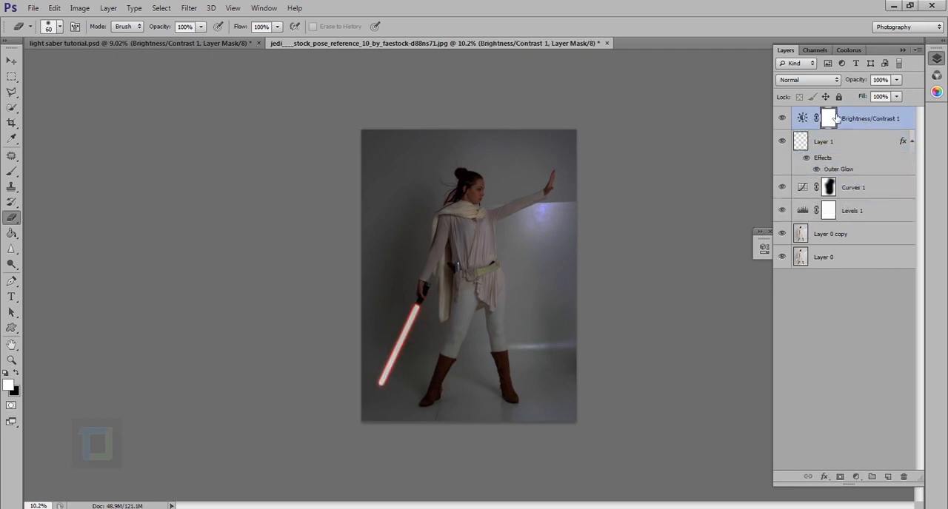
left_click(830, 191)
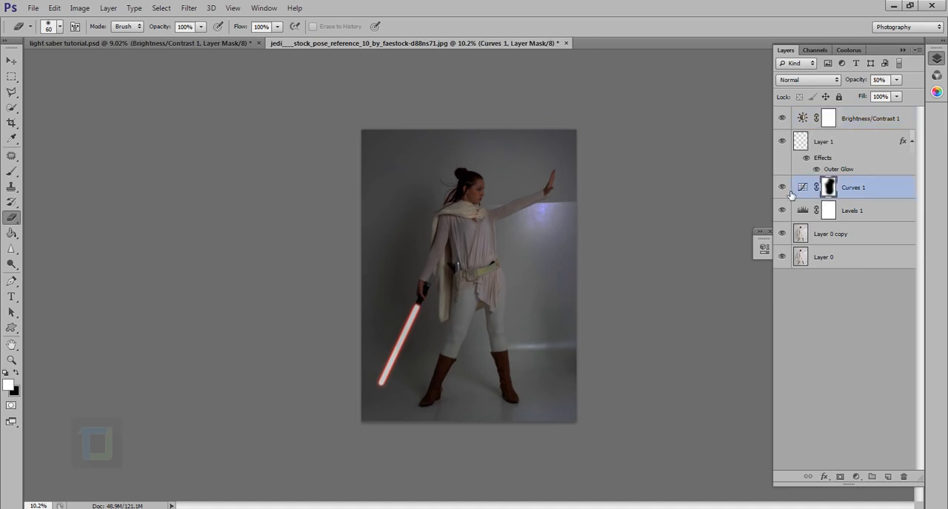
key("5")
left_click(11, 171)
left_click(47, 166)
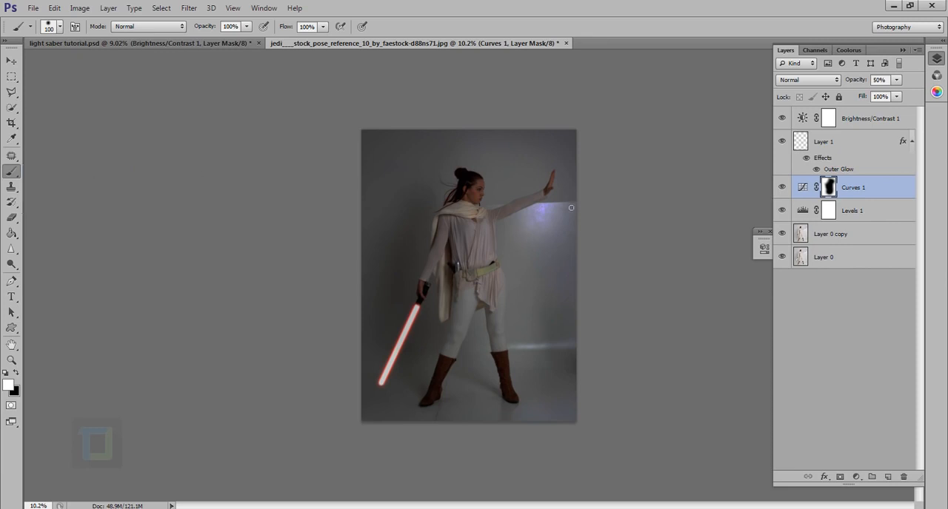
key("bracketright")
key("bracketright")
key("bracketright")
key("bracketright")
key("bracketright")
key("bracketright")
key("bracketright")
key("bracketright")
key("bracketright")
key("bracketright")
key("bracketright")
key("bracketright")
key("bracketright")
key("bracketright")
key("bracketright")
mouse_move(488, 199)
left_mouse_down()
mouse_move(511, 310)
mouse_move(508, 360)
left_mouse_up()
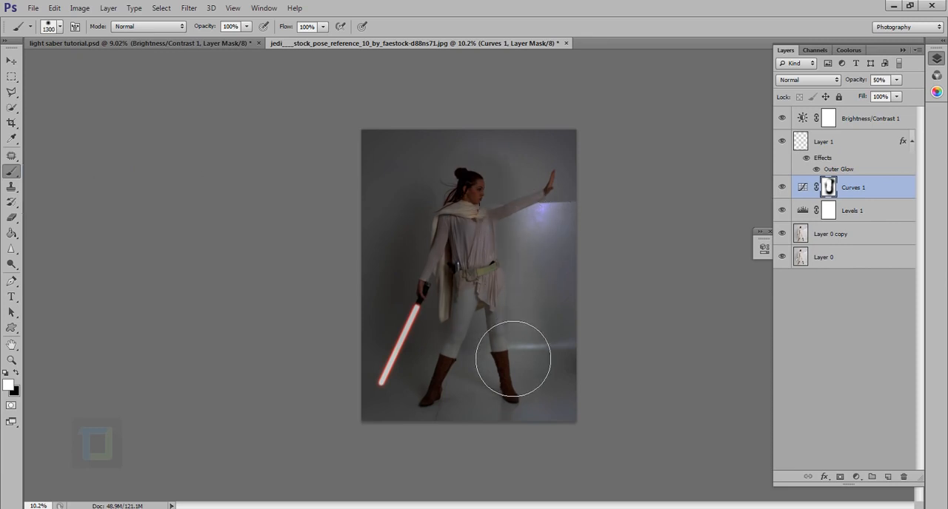
key("ctrl+z")
Step: Target the Brightness/Contrast mask with black paint, try a full-opacity stroke down the figure and undo it
left_click(829, 122)
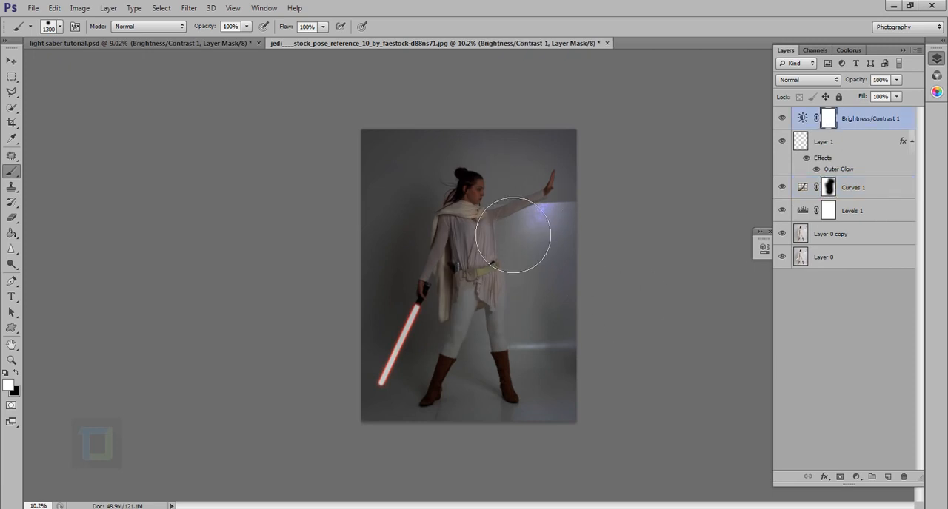
key("x")
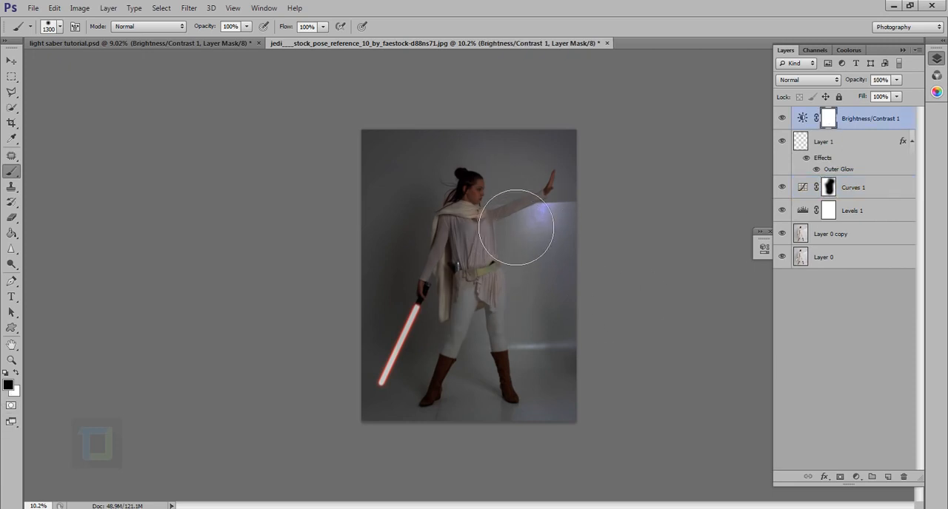
mouse_move(480, 184)
left_mouse_down()
mouse_move(529, 311)
mouse_move(521, 400)
left_mouse_up()
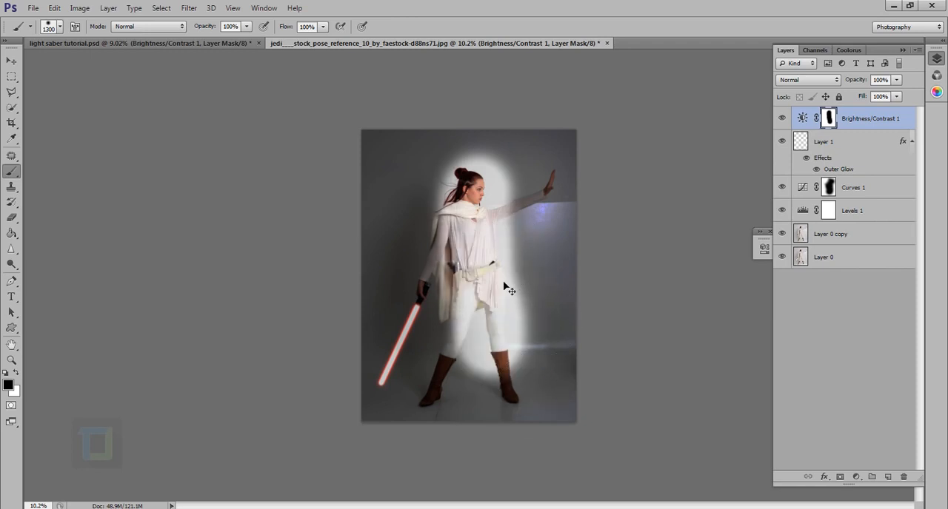
key("ctrl+z")
Step: Soften the brush, lower its opacity to 22%, and paint black over the figure on the Brightness/Contrast mask, undoing the last stroke
right_click(485, 235)
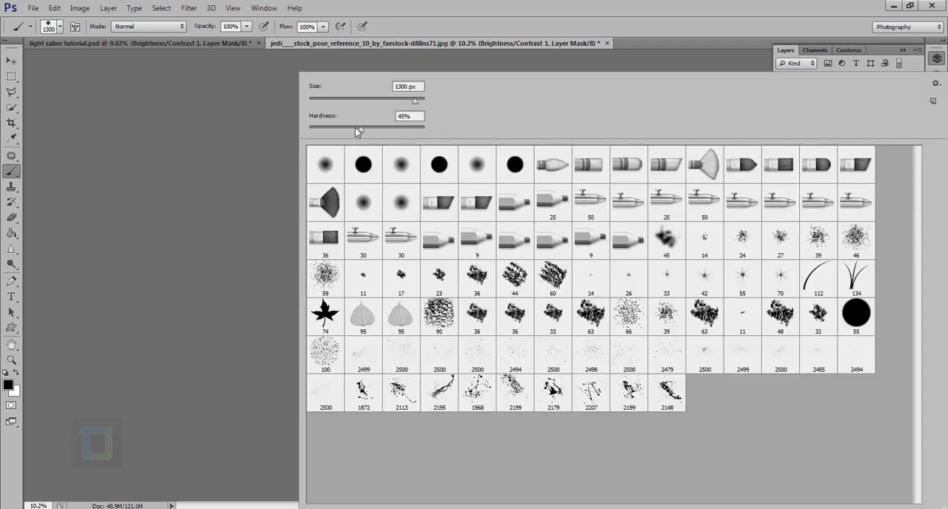
left_click_drag(355, 127, 311, 127)
key("Return")
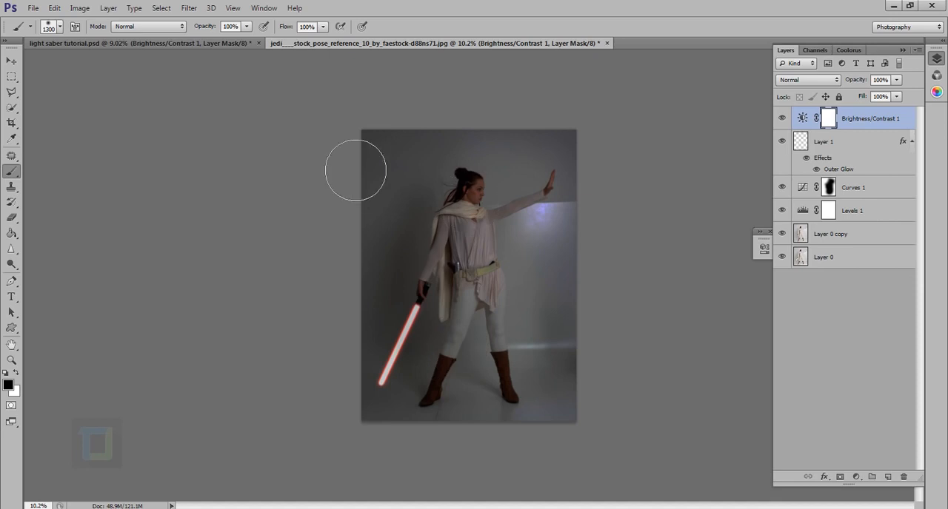
left_click_drag(213, 28, 171, 34)
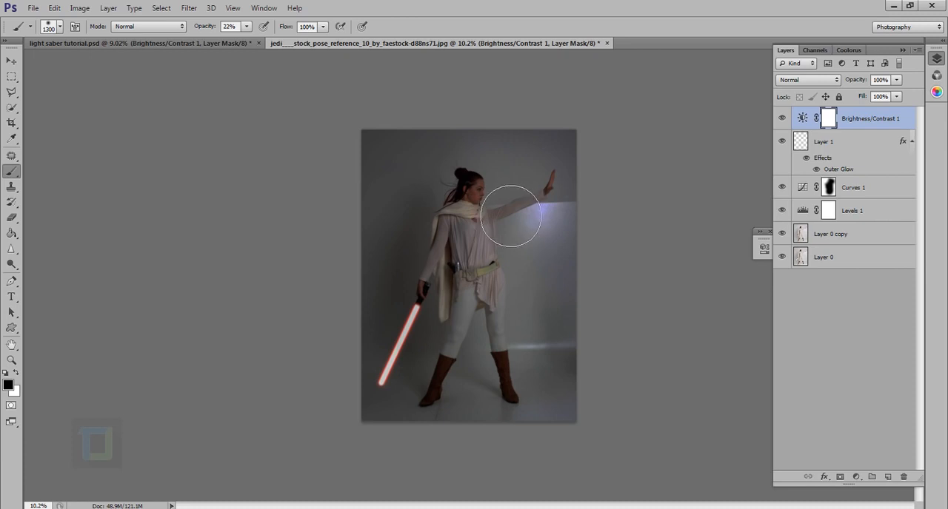
mouse_move(510, 216)
left_mouse_down()
mouse_move(536, 360)
mouse_move(524, 370)
mouse_move(500, 292)
mouse_move(455, 427)
mouse_move(552, 426)
mouse_move(543, 332)
mouse_move(520, 339)
mouse_move(479, 207)
left_mouse_up()
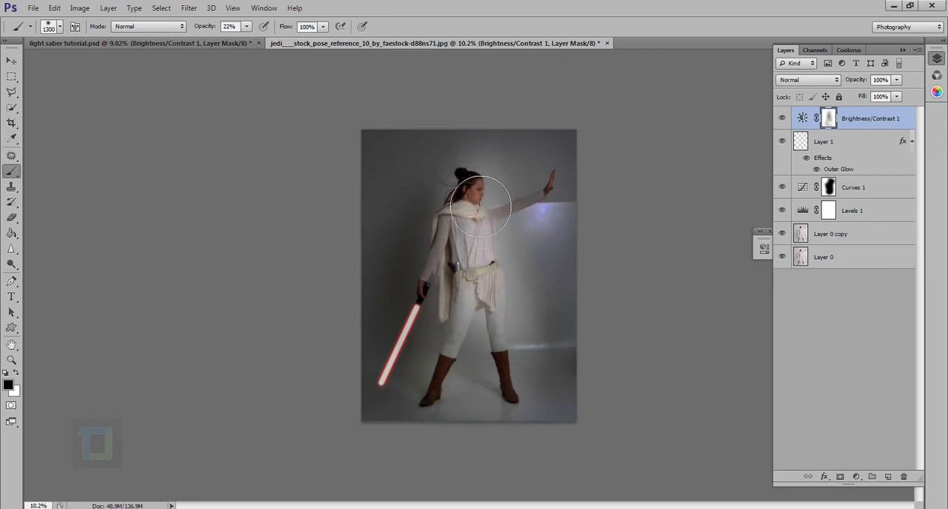
key("ctrl+z")
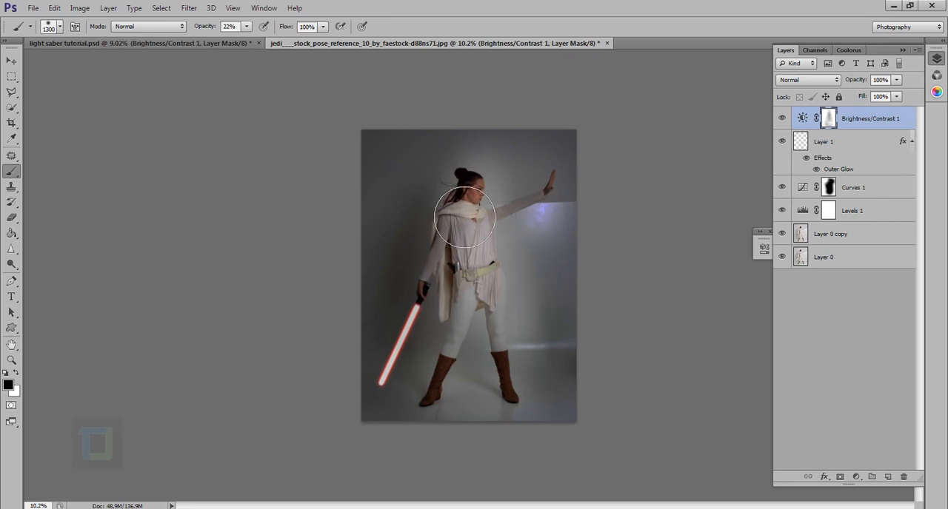
Step: Enlarge the brush to 1700 px and dab black on the Brightness/Contrast mask over the torso, legs, floor and wall beside the legs
key("bracketright")
key("bracketright")
key("bracketright")
key("bracketright")
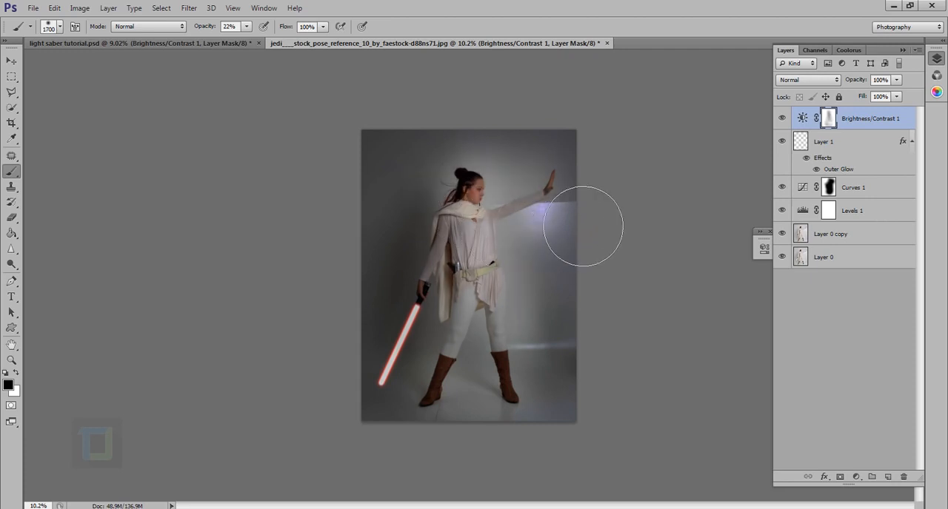
left_click(583, 222)
left_click(485, 249)
left_click(486, 234)
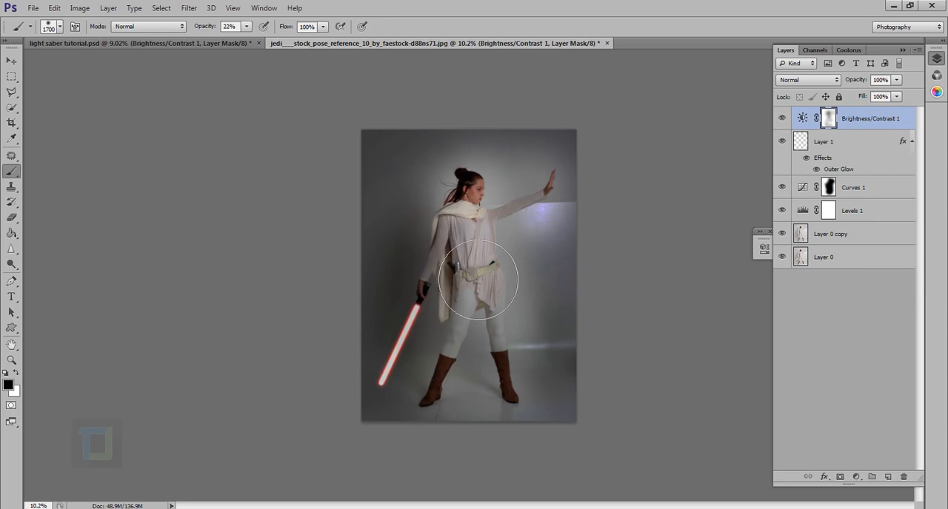
left_click(478, 282)
left_click(479, 307)
left_click(481, 346)
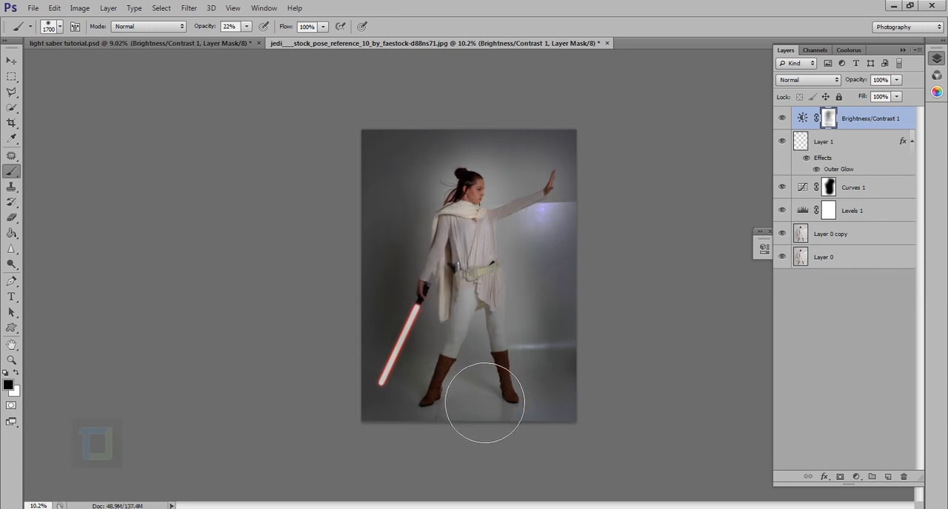
left_click(490, 392)
left_click(538, 398)
left_click(536, 326)
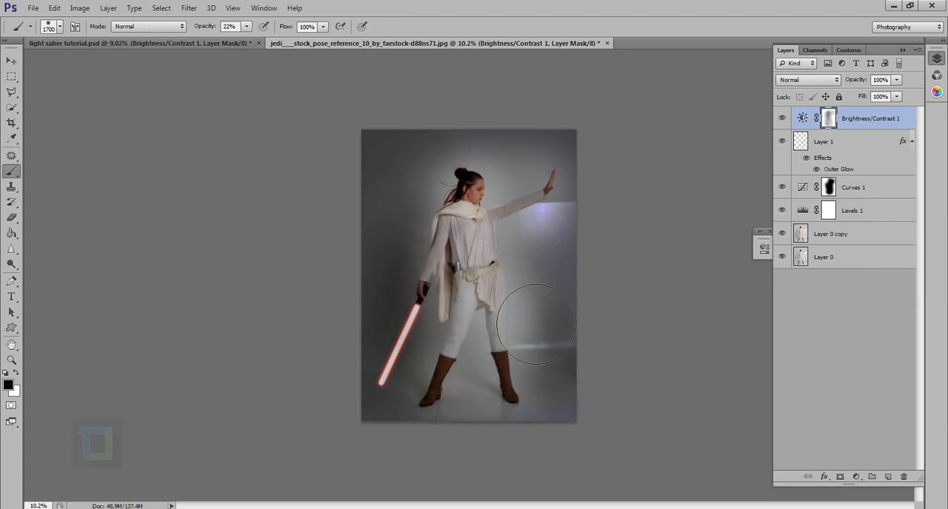
left_click(530, 293)
Step: Compare the photo with the Brightness/Contrast layer hidden and shown
scroll(604, 326, "down", 3)
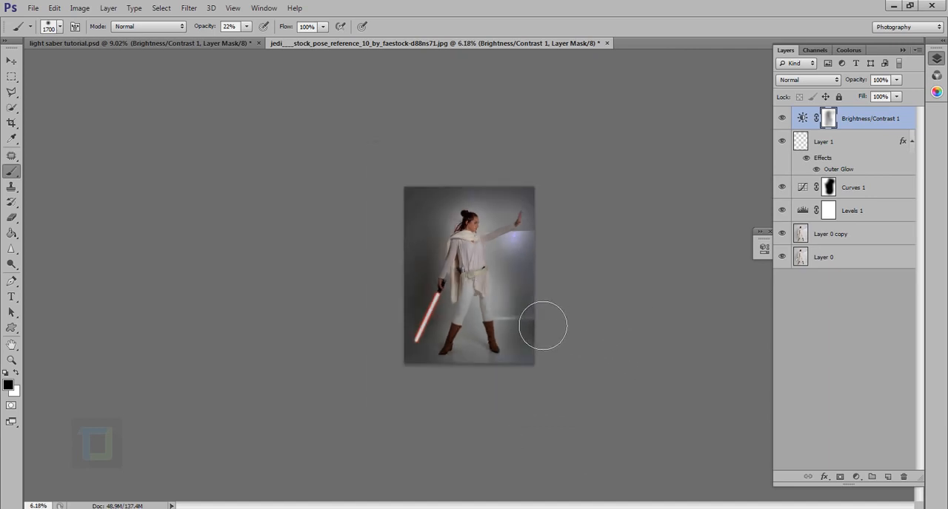
key("x")
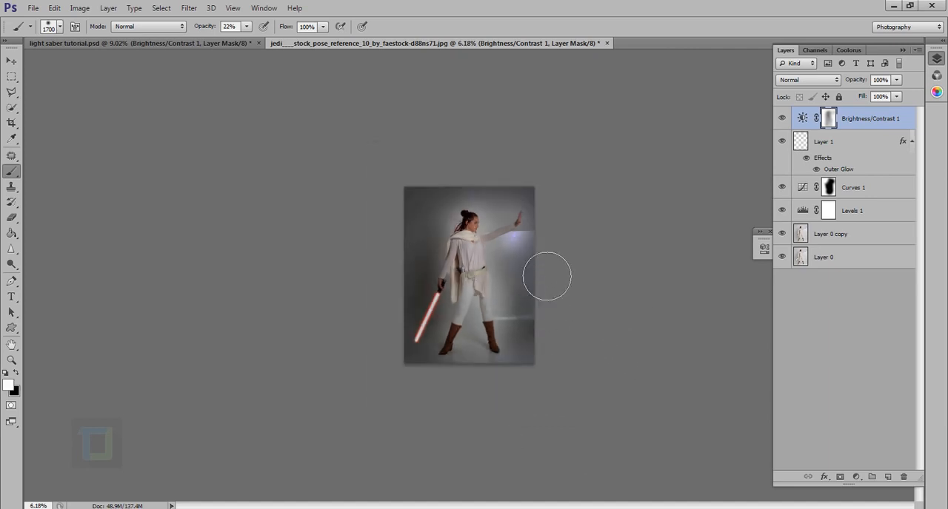
left_click(782, 118)
left_click(782, 118)
scroll(488, 315, "up", 1)
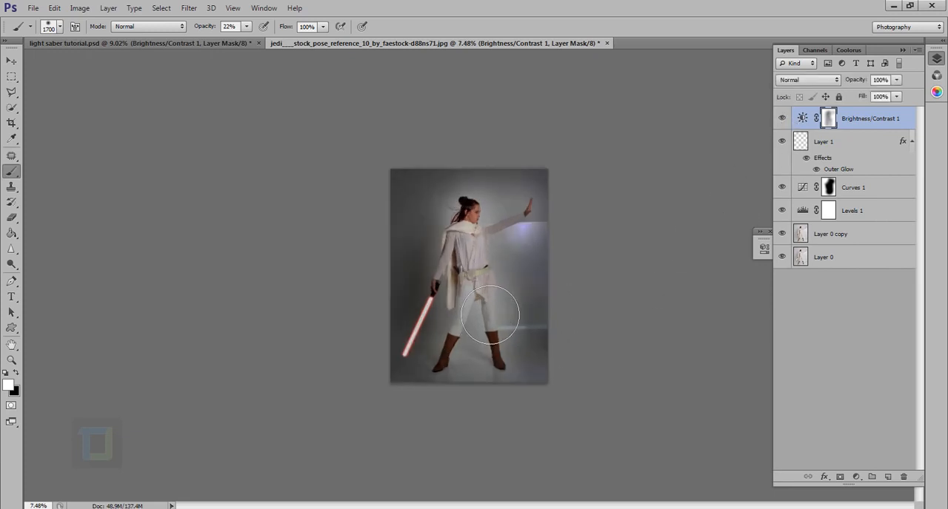
scroll(486, 323, "up", 1)
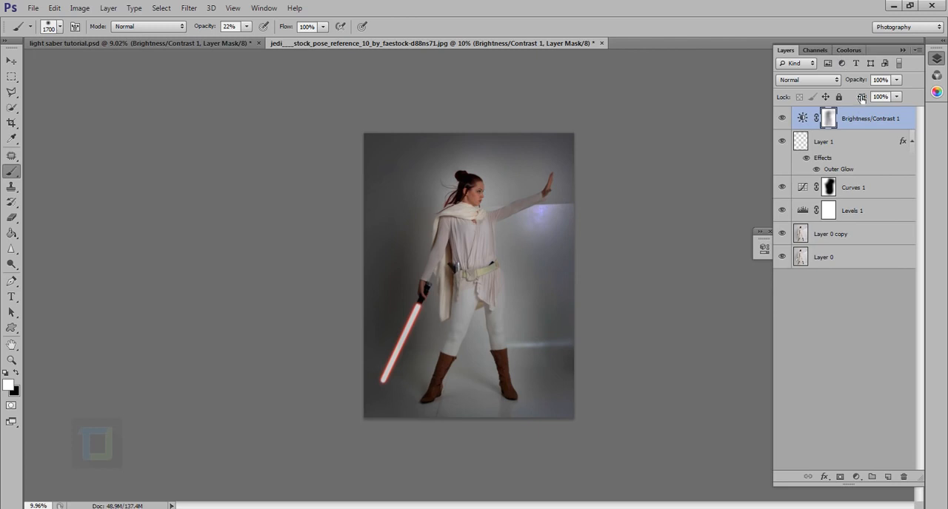
Step: Reduce the brush to 1300 px and paint black on the Brightness/Contrast mask over the wall beneath the outstretched arm
key("bracketleft")
key("bracketleft")
key("bracketleft")
key("bracketleft")
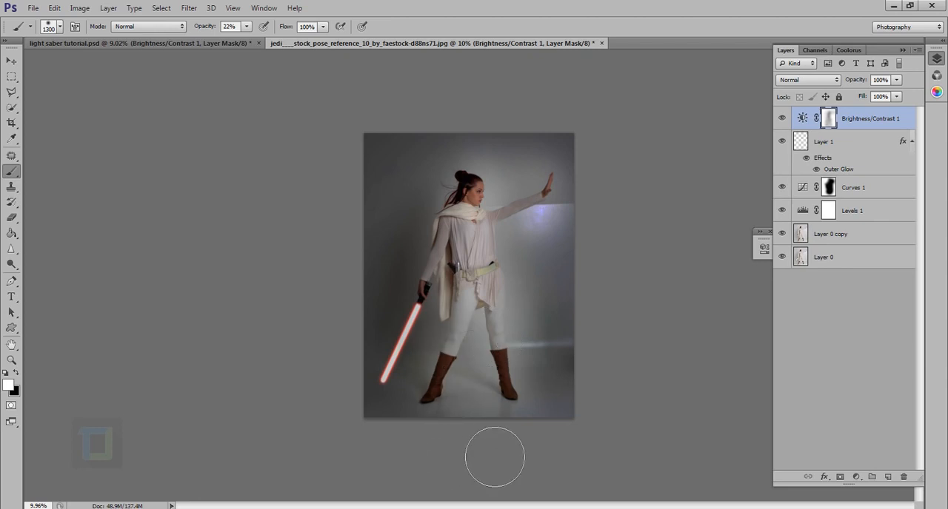
key("x")
left_click_drag(519, 212, 524, 238)
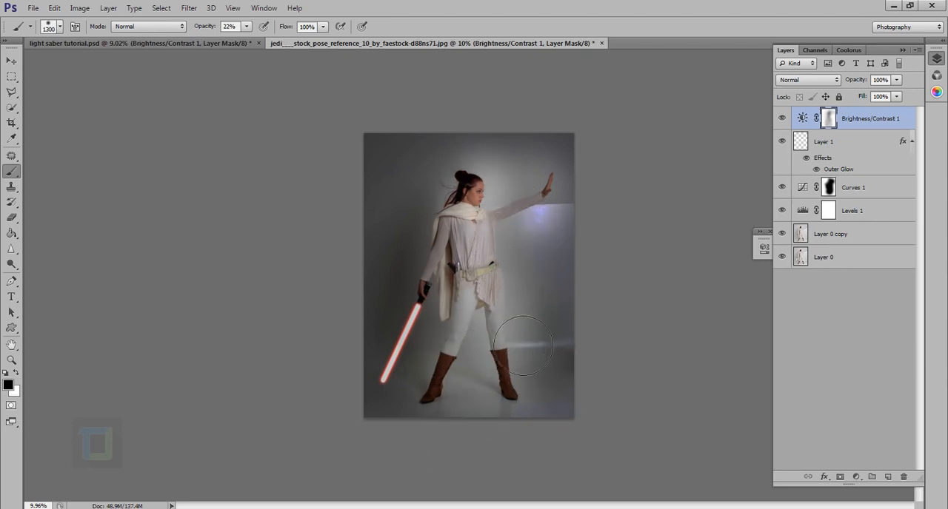
key("x")
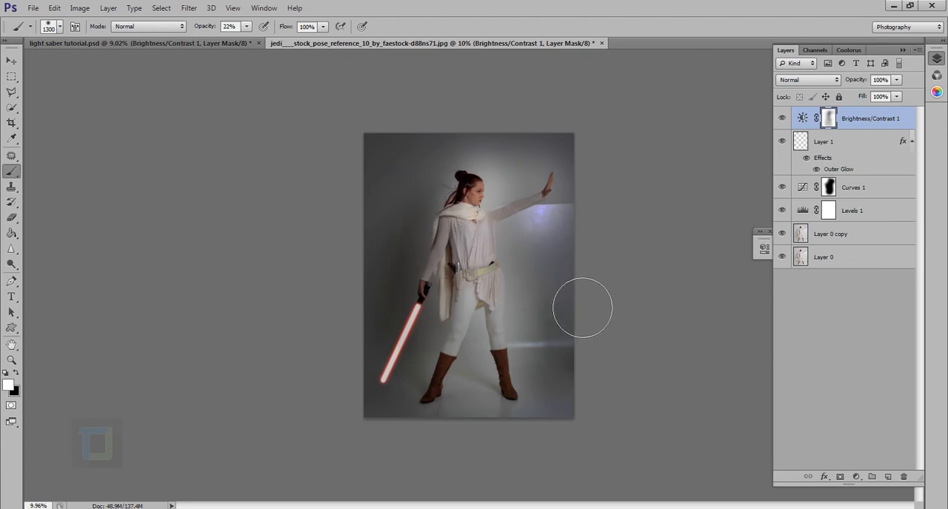
Step: Reduce the brush to 1000 px and paint black on the Brightness/Contrast mask over the floor and boot below the figure
scroll(563, 334, "down", 3)
scroll(518, 395, "up", 2)
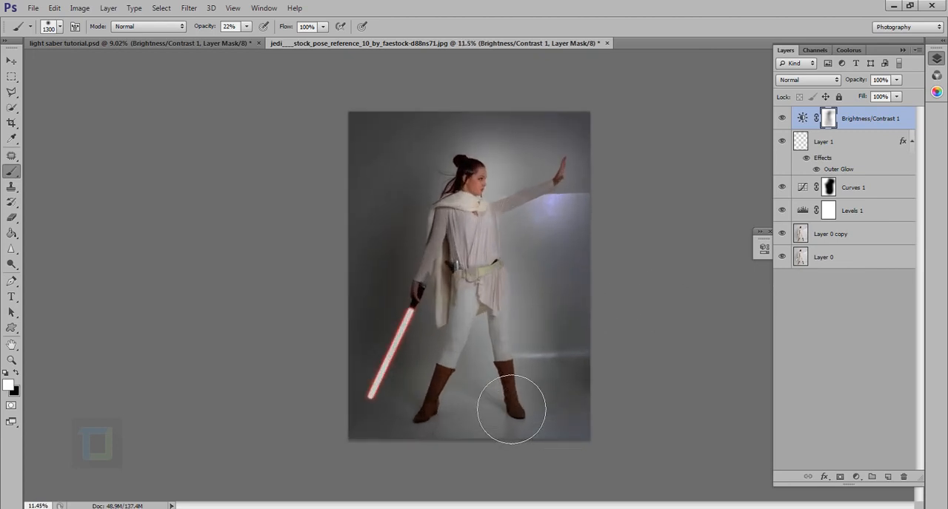
key("bracketleft")
key("bracketleft")
key("x")
key("bracketleft")
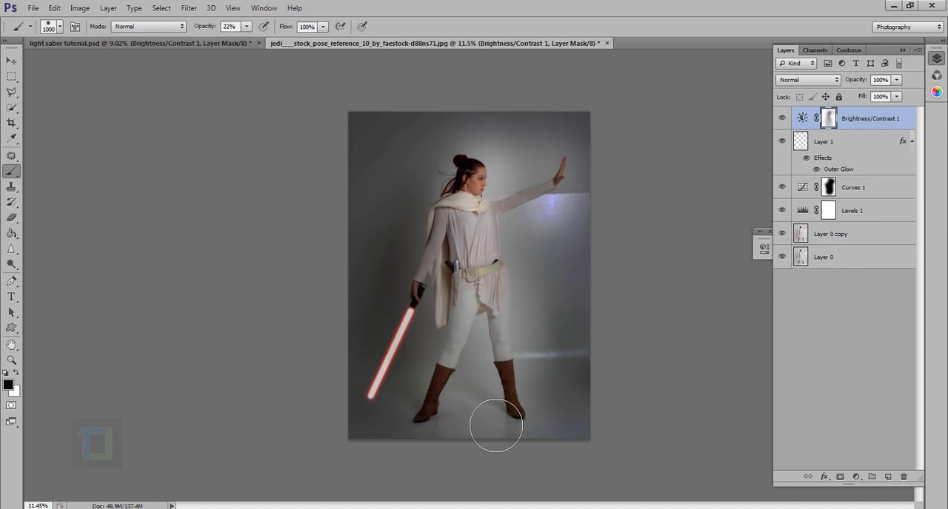
mouse_move(499, 418)
left_mouse_down()
mouse_move(497, 456)
mouse_move(508, 383)
mouse_move(485, 445)
mouse_move(511, 384)
left_mouse_up()
key("x")
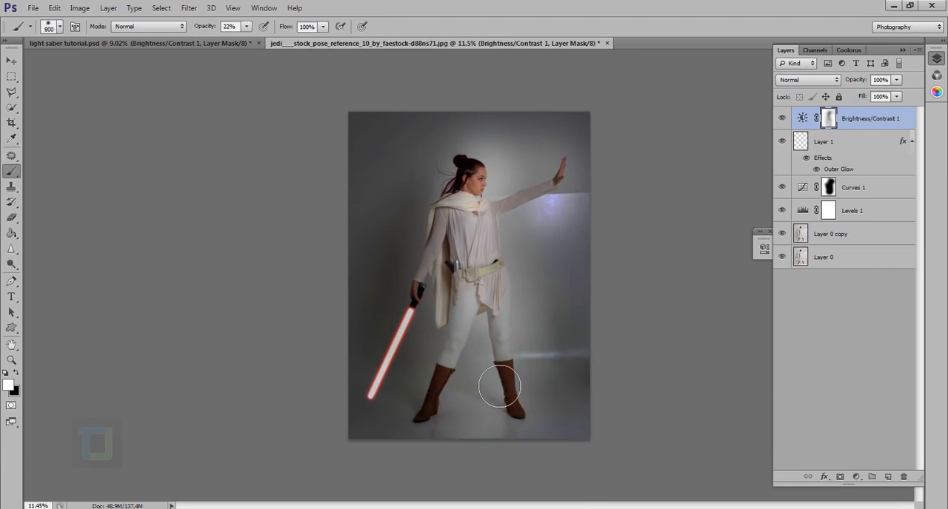
Step: Reduce the white brush to 600 px and touch up the Brightness/Contrast mask around the legs
key("bracketleft")
key("bracketleft")
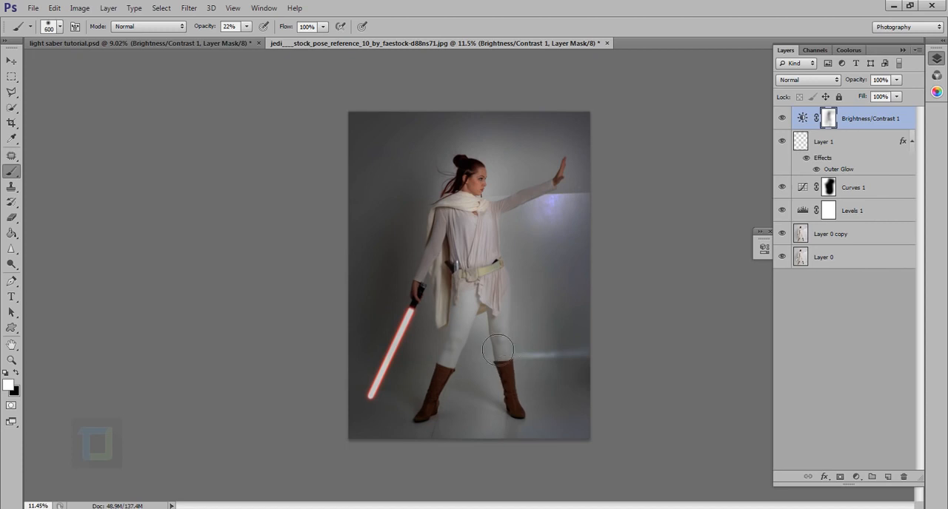
key("bracketleft")
key("bracketleft")
scroll(501, 446, "down", 4)
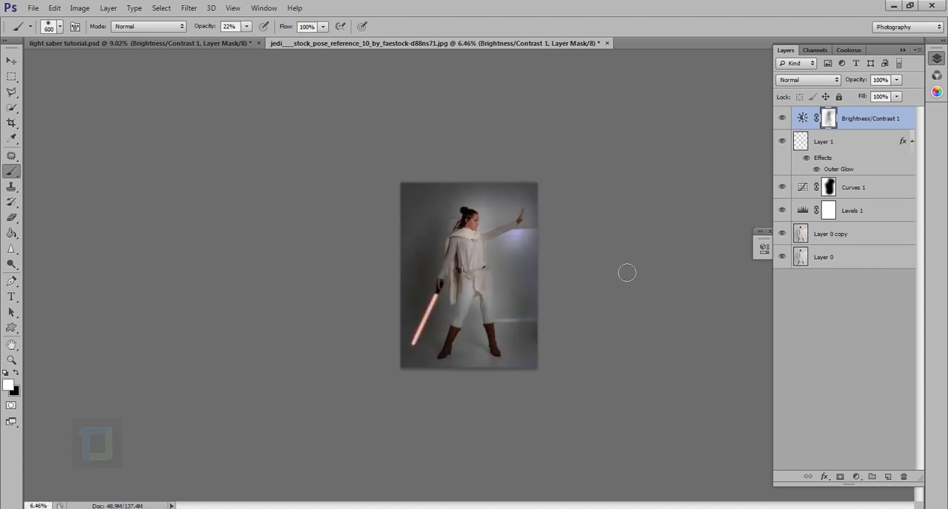
Step: Hide and reshow the Brightness/Contrast adjustment to compare the photo with and without the darkening
scroll(627, 273, "up", 2)
left_click(781, 118)
left_click(782, 118)
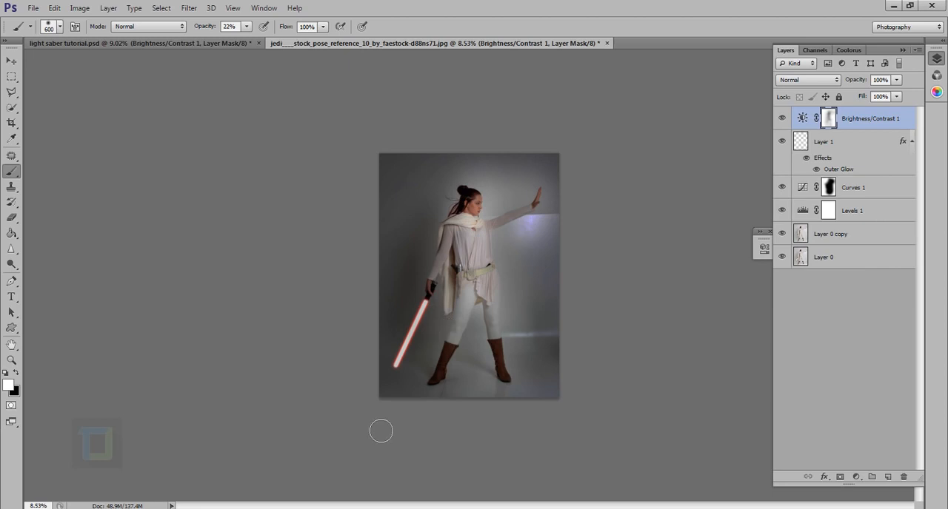
Step: Select Layer 1 and reduce the brush to 125 px to match the lightsaber blade near the hilt
left_click(861, 149)
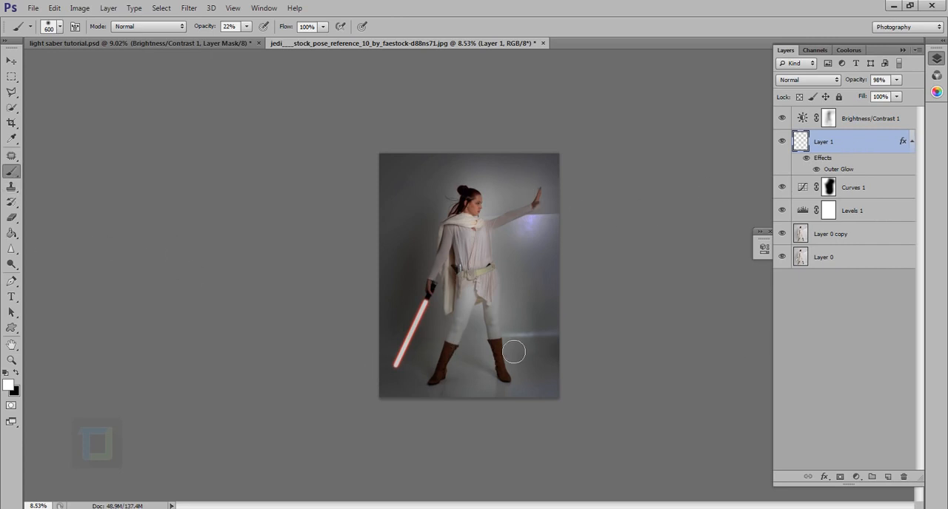
scroll(415, 349, "up", 6)
key("bracketleft")
key("bracketleft")
key("bracketleft")
key("bracketleft")
scroll(399, 363, "up", 3)
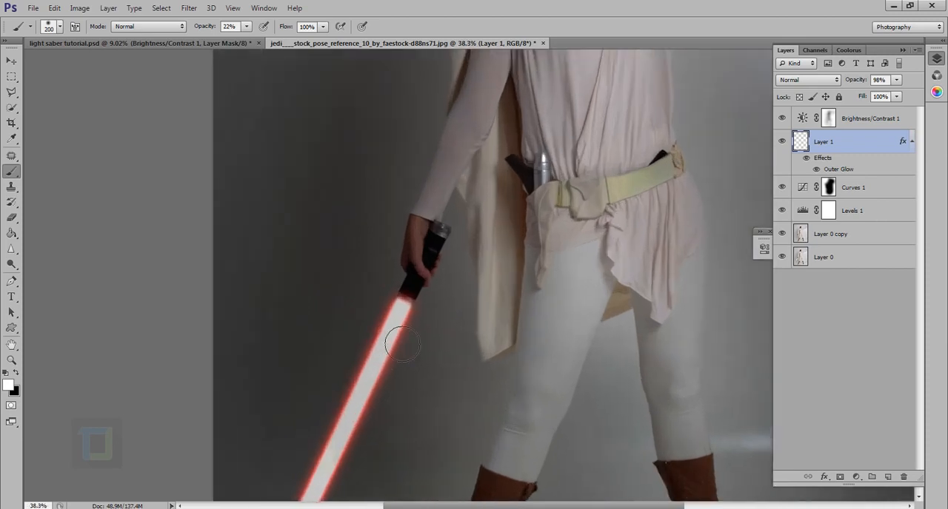
key("bracketleft")
key("bracketleft")
key("bracketleft")
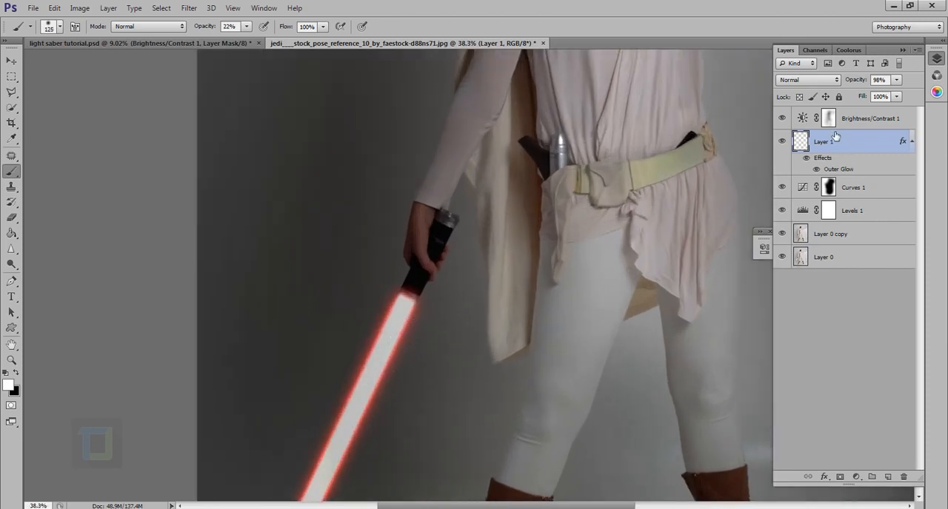
Step: Hide and show Layer 1 to check which part of the lightsaber it holds
left_click(781, 142)
left_click(782, 143)
left_click(783, 142)
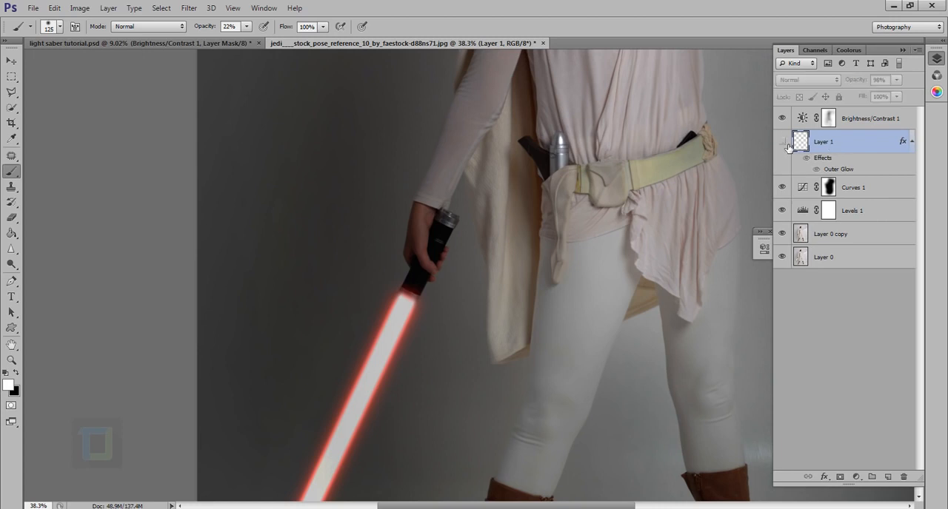
left_click(782, 142)
Step: Reduce the brush to 90 px with greater hardness, undo a test dab beside the hilt, and set the brush opacity to 100%
scroll(361, 287, "up", 1)
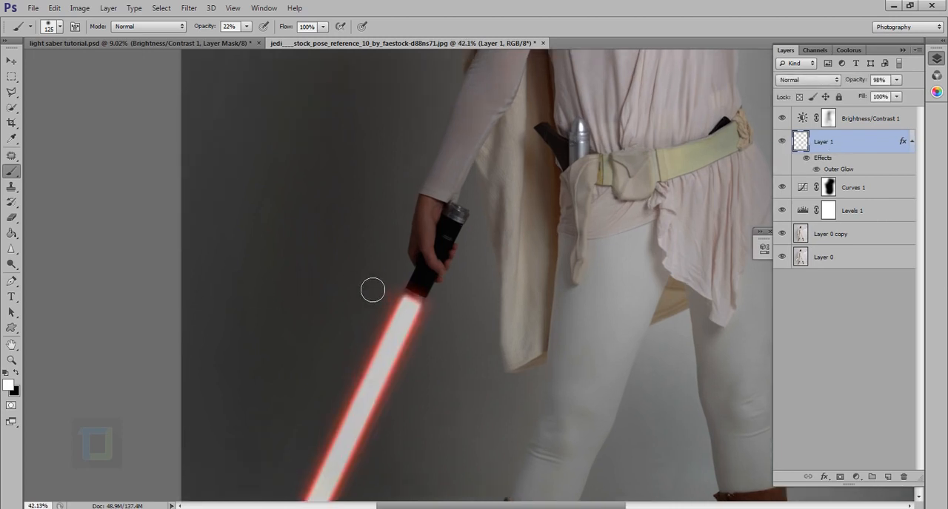
key("bracketleft")
key("bracketleft")
right_click(370, 299)
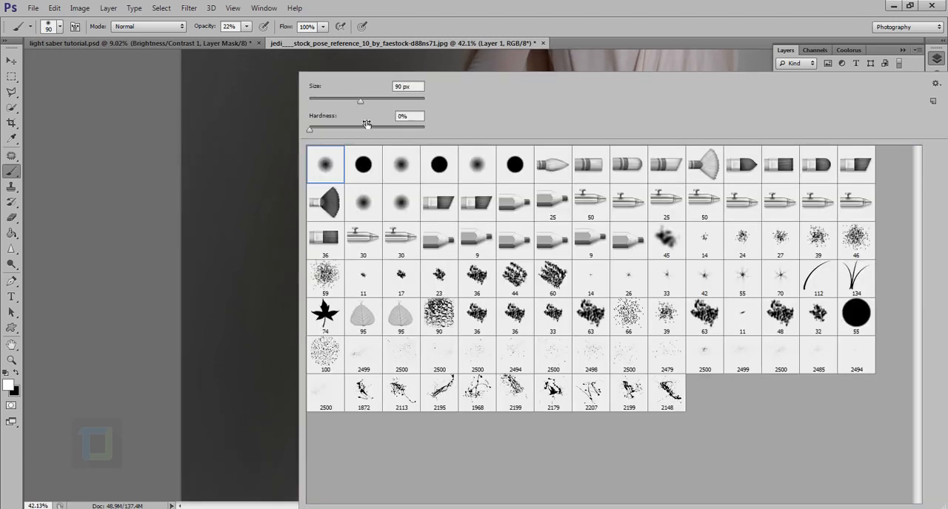
left_click(362, 127)
left_click(438, 8)
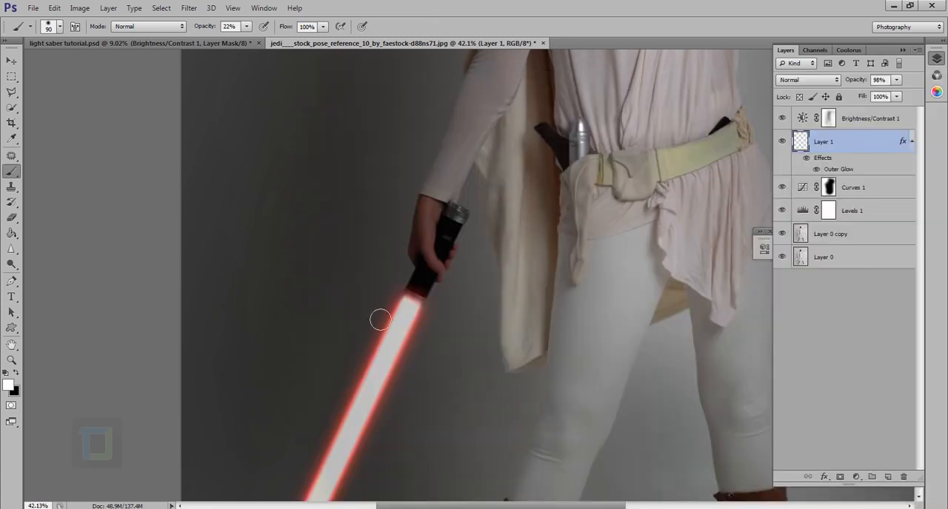
left_click(347, 282)
key("ctrl+z")
key("0")
Step: Paint a straight white crossguard on Layer 1 across the base of the blade, just below the hilt
left_click(344, 277)
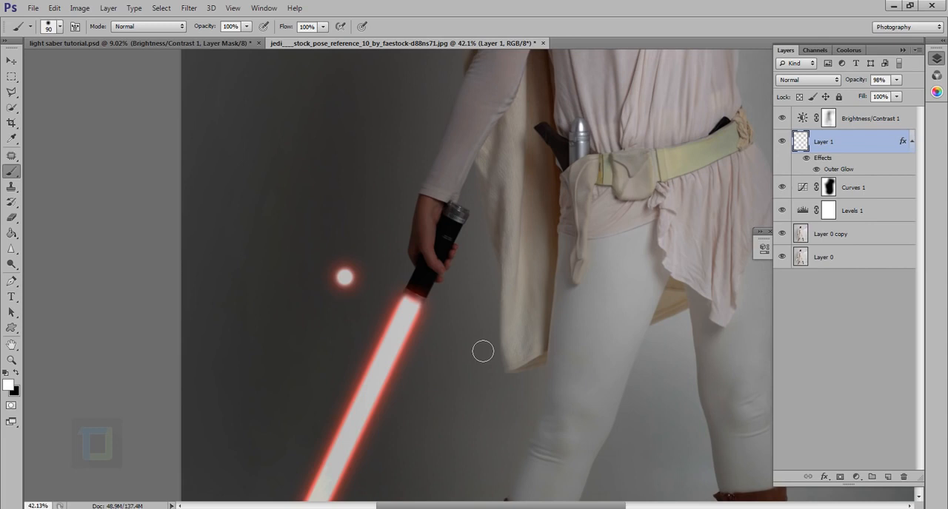
left_click(479, 346, "shift")
scroll(474, 342, "down", 3)
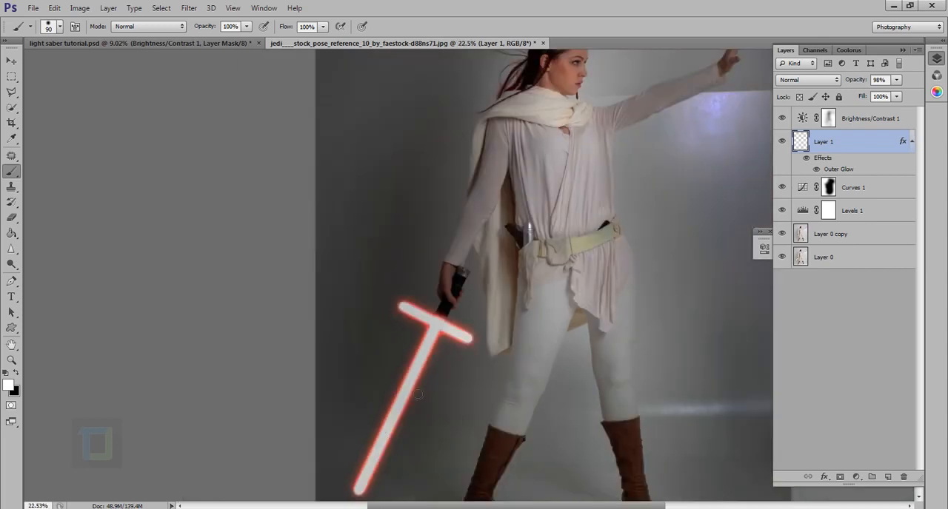
scroll(418, 395, "down", 2)
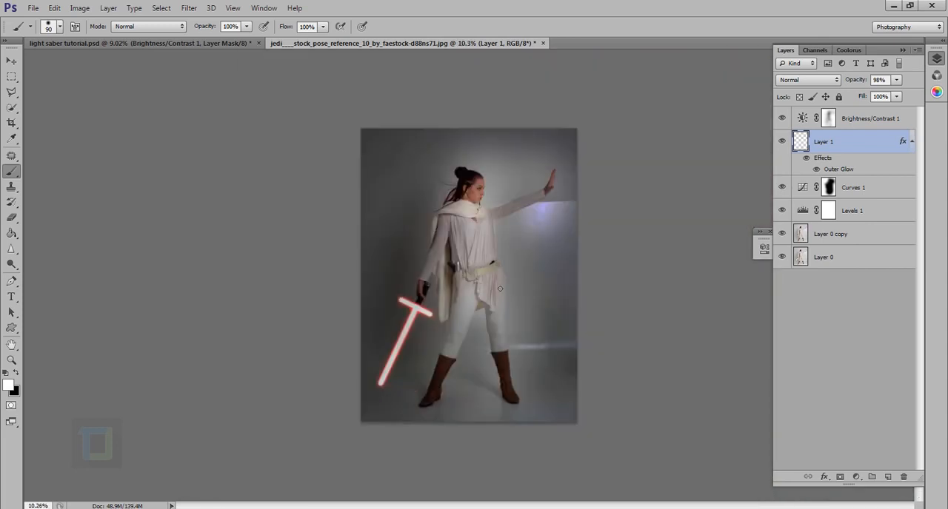
scroll(387, 353, "up", 2)
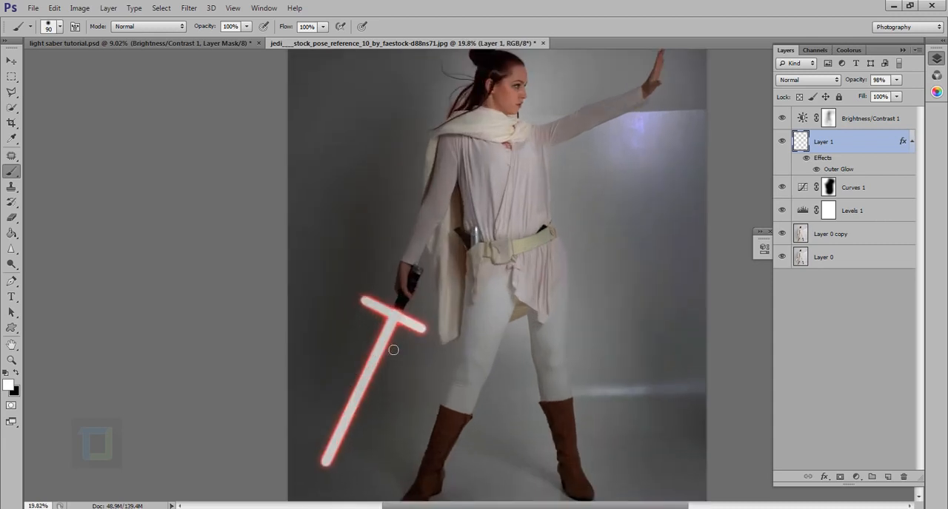
scroll(393, 349, "down", 1)
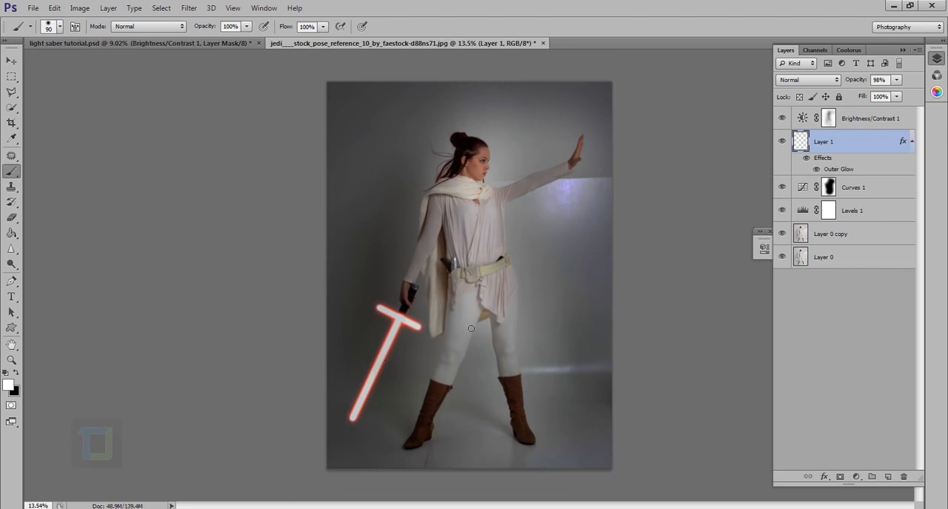
scroll(471, 328, "down", 2)
scroll(441, 348, "up", 2)
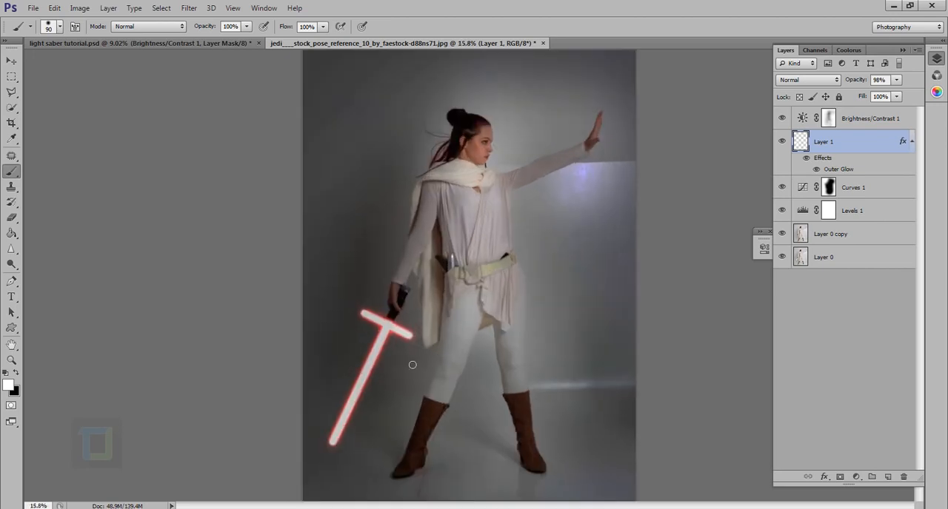
scroll(412, 365, "up", 1)
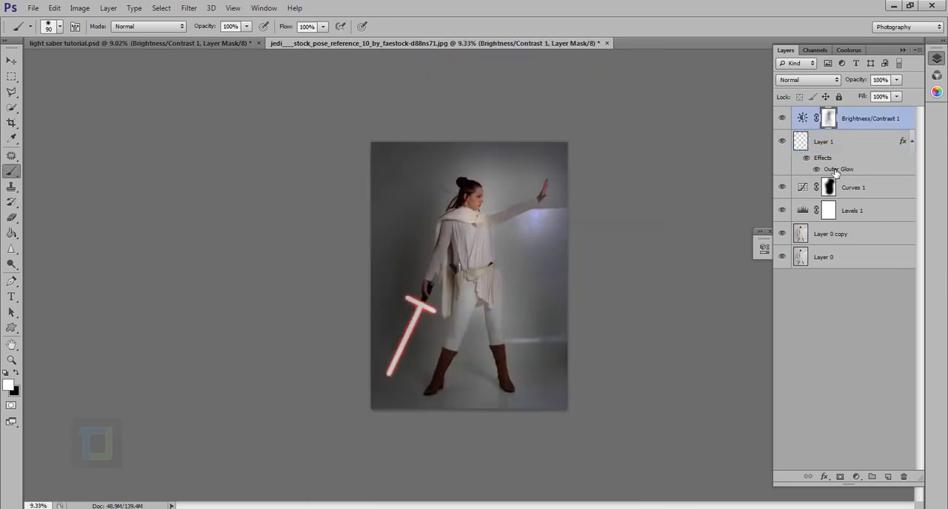
Step: Set the lightsaber's Outer Glow spread to 1% and size to about 175 px, and lower its opacity slightly
double_click(835, 171)
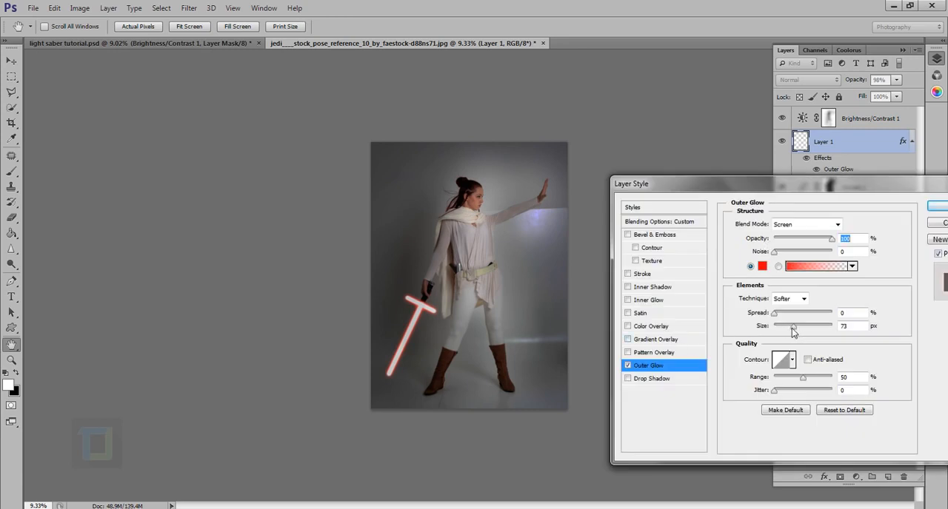
left_click_drag(793, 331, 810, 331)
left_click(847, 314)
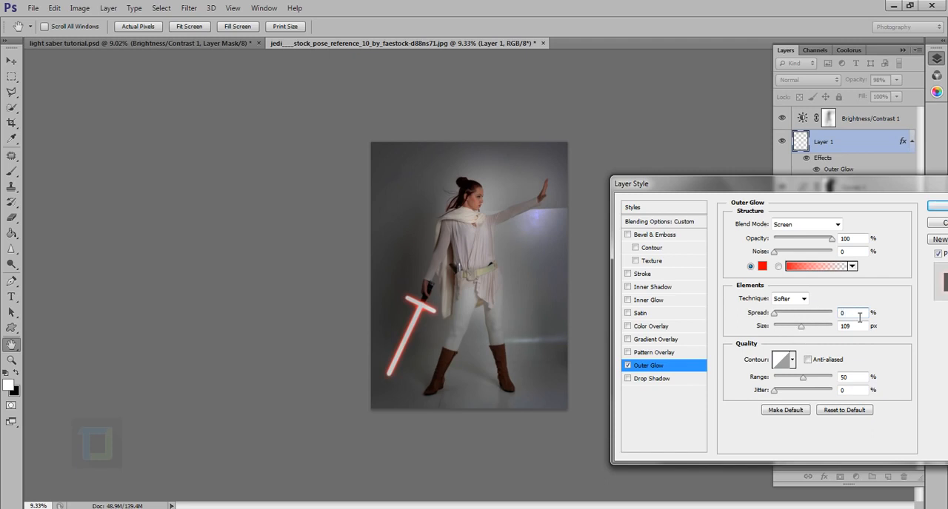
type("1")
left_click_drag(803, 331, 806, 331)
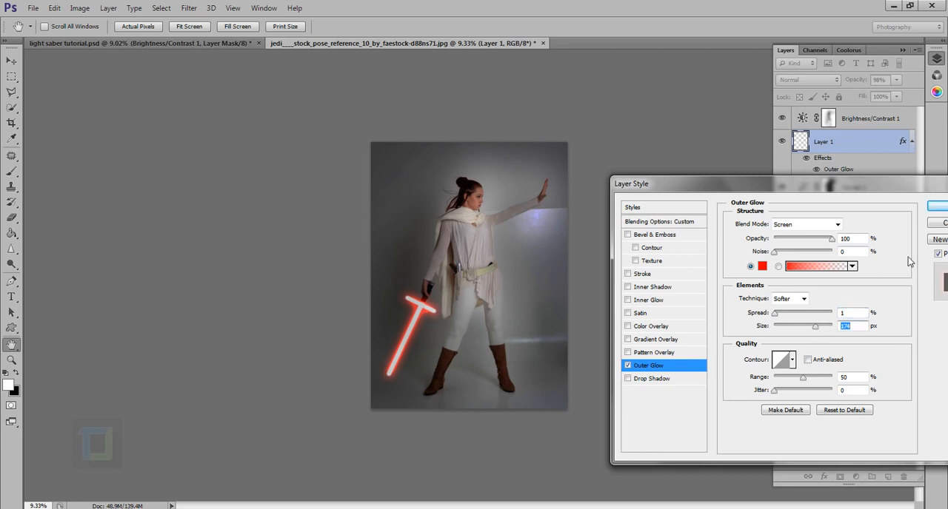
left_click_drag(831, 239, 821, 242)
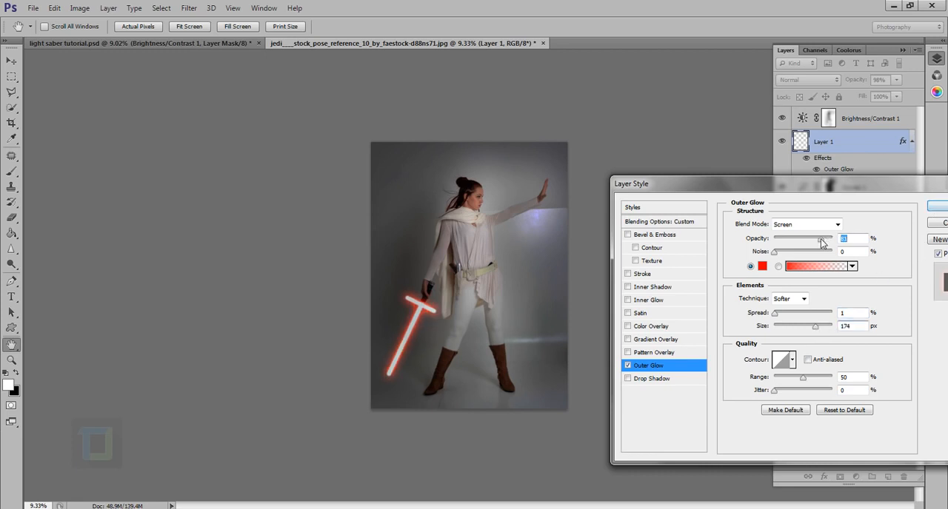
left_click(940, 208)
key("b")
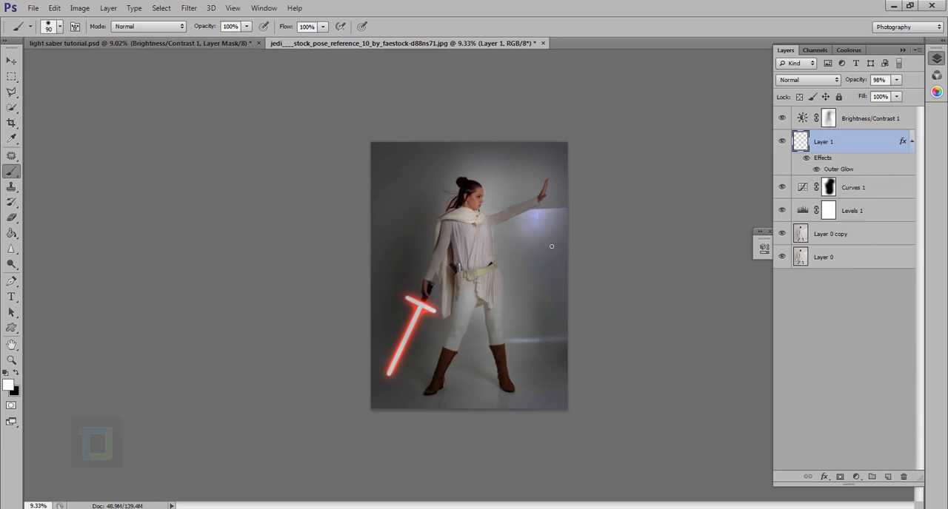